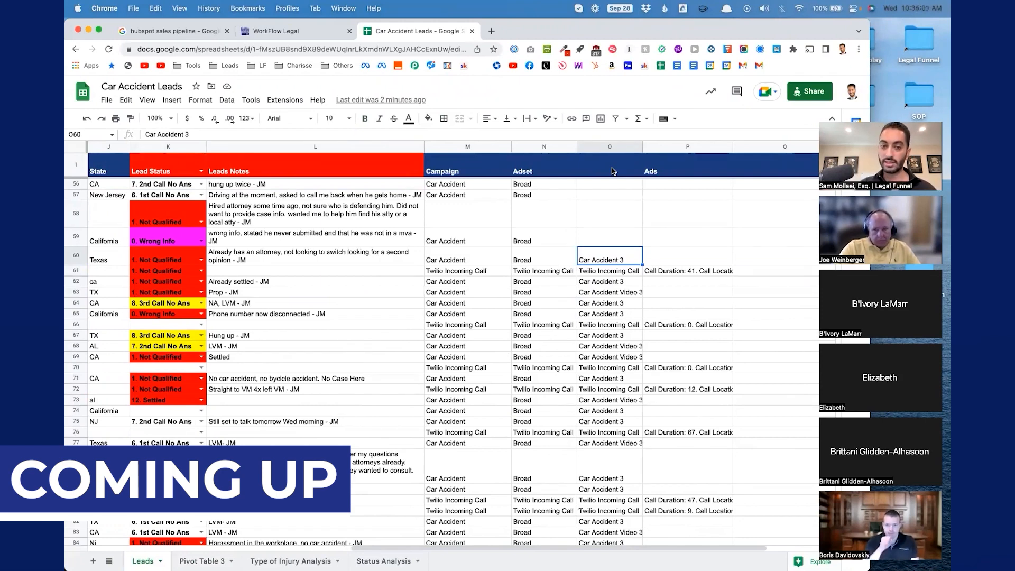
Create a filter view on the leads table showing only the 12. Settled lead status, and check that lead's ad.
left_click(180, 169)
left_click(627, 118)
left_click(658, 133)
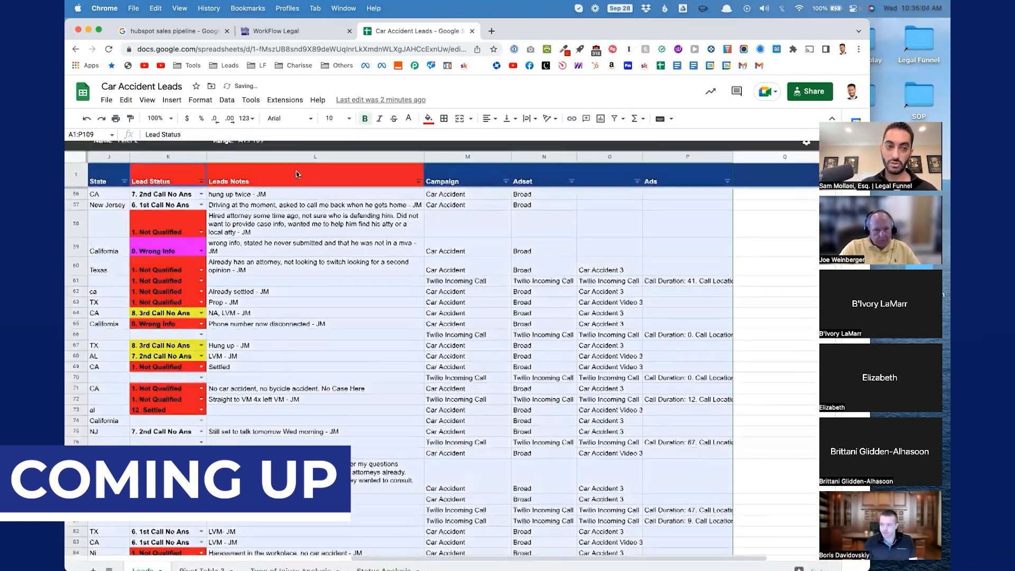
left_click(201, 191)
left_click(323, 442)
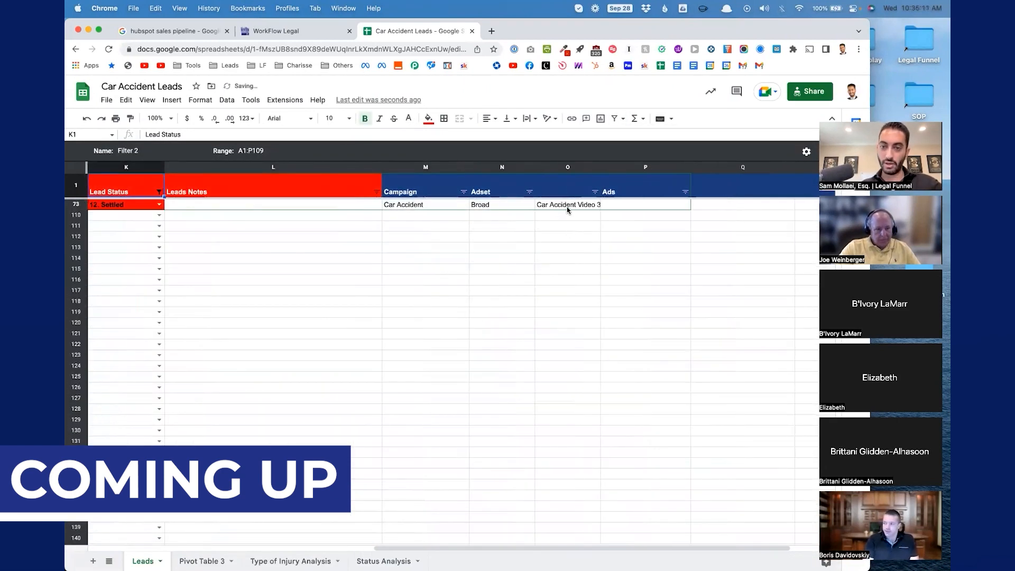
left_click(567, 206)
left_click_drag(600, 167, 607, 168)
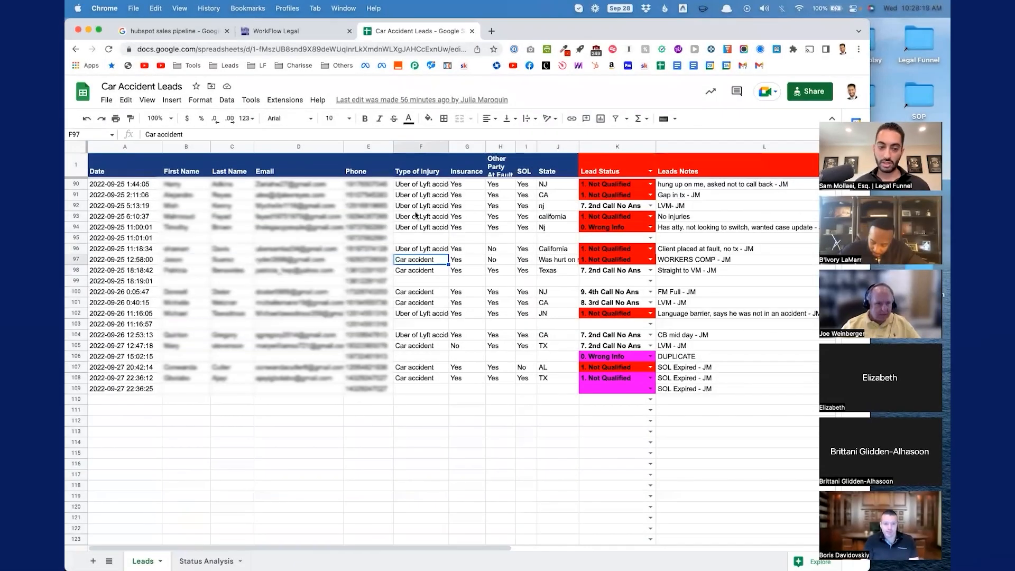
Widen the Type of Injury column on the Leads sheet to fit its contents.
left_click(415, 220)
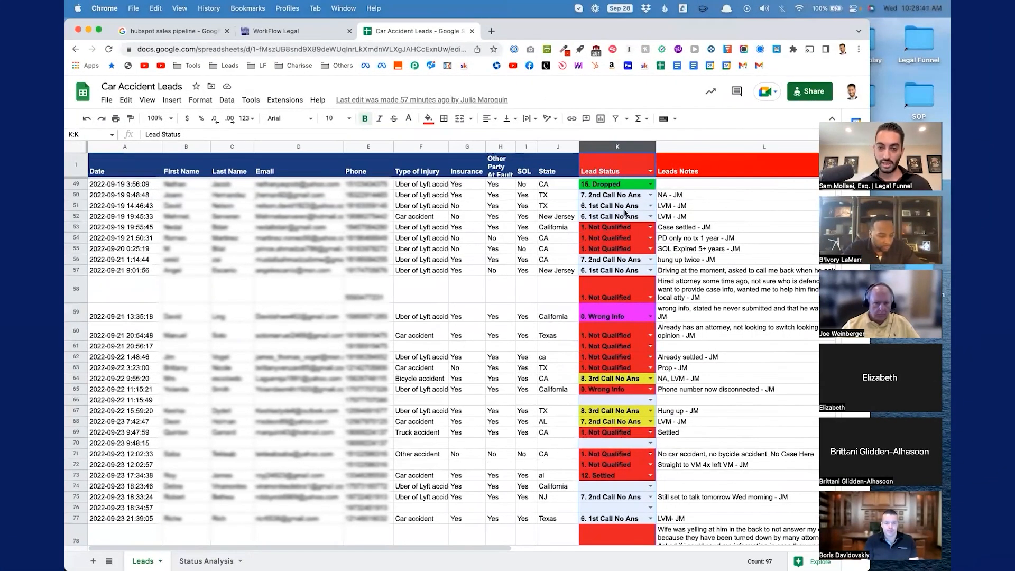
scroll(684, 199, "right", 6)
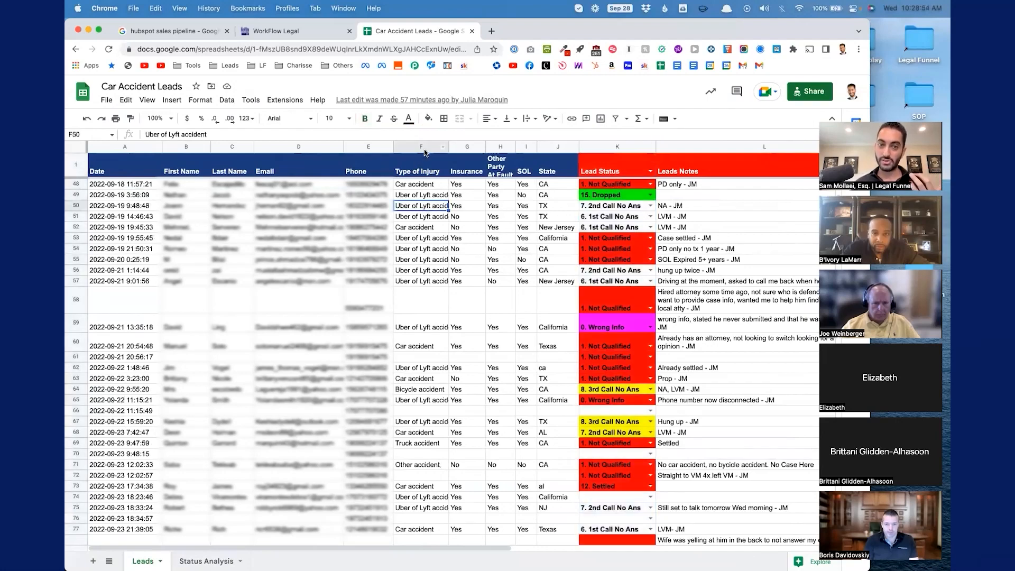
left_click(421, 146)
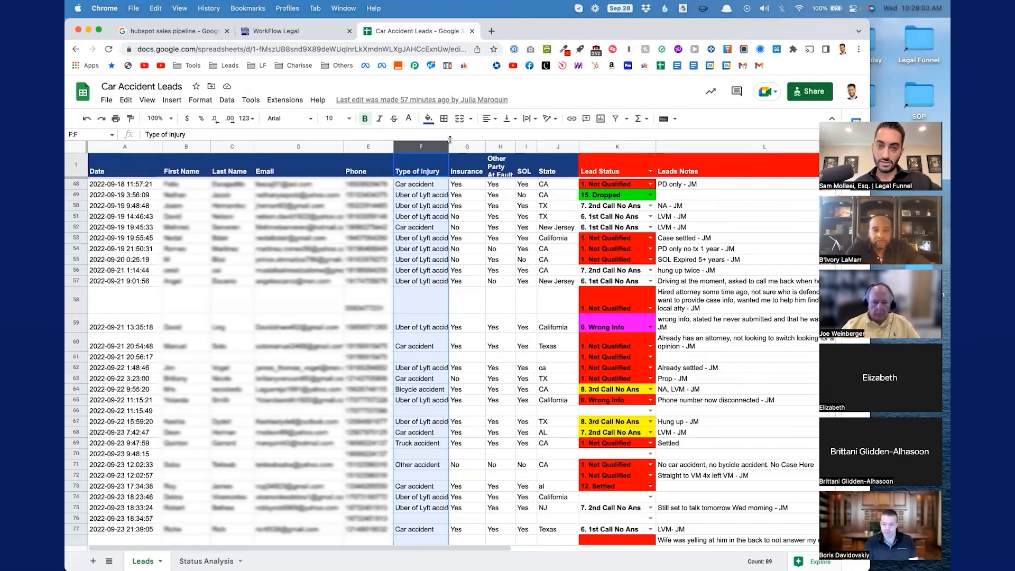
double_click(448, 147)
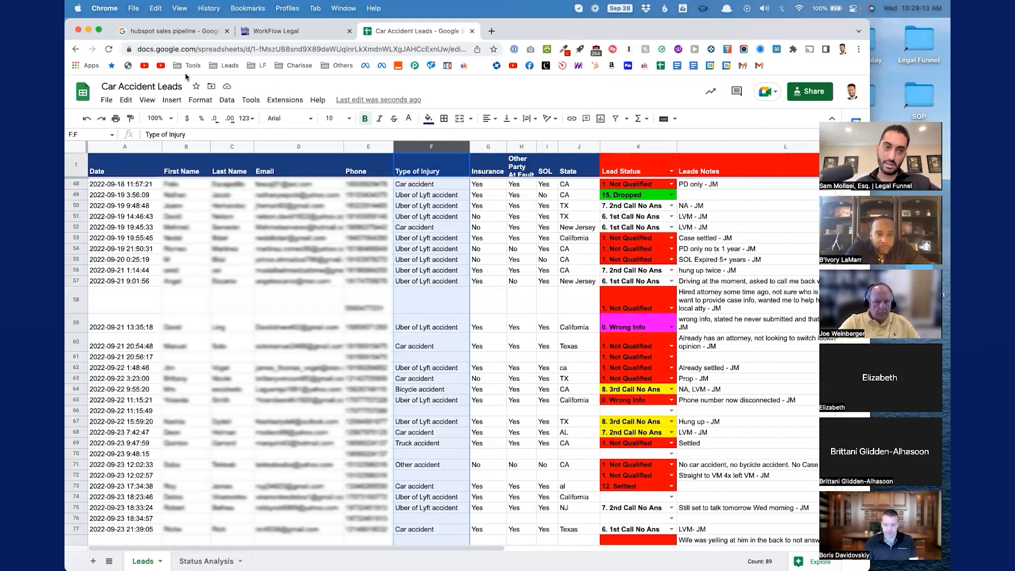
Create a pivot table on a new sheet from the Type of Injury column, using the range Leads!F:F.
left_click(172, 100)
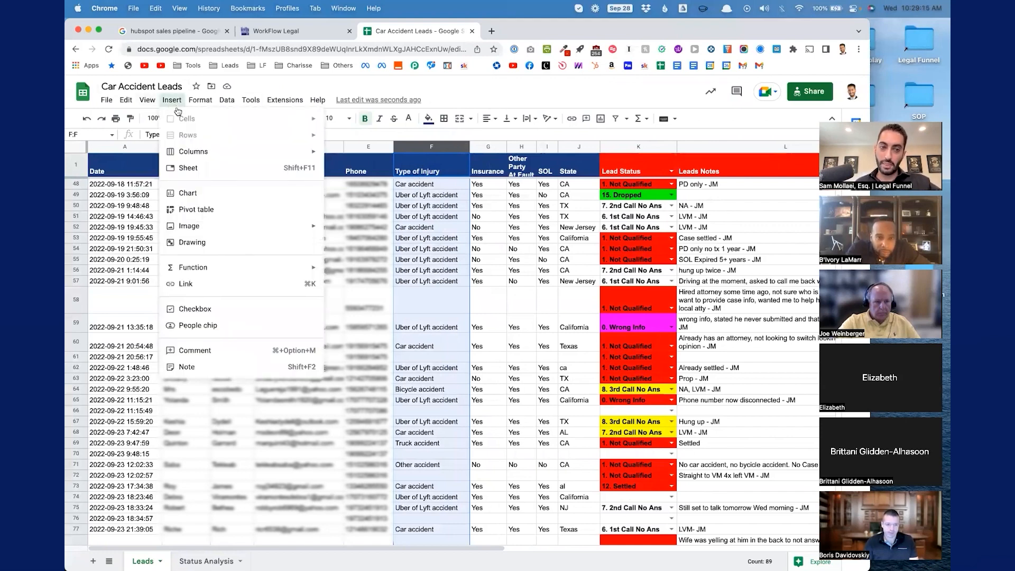
left_click(233, 210)
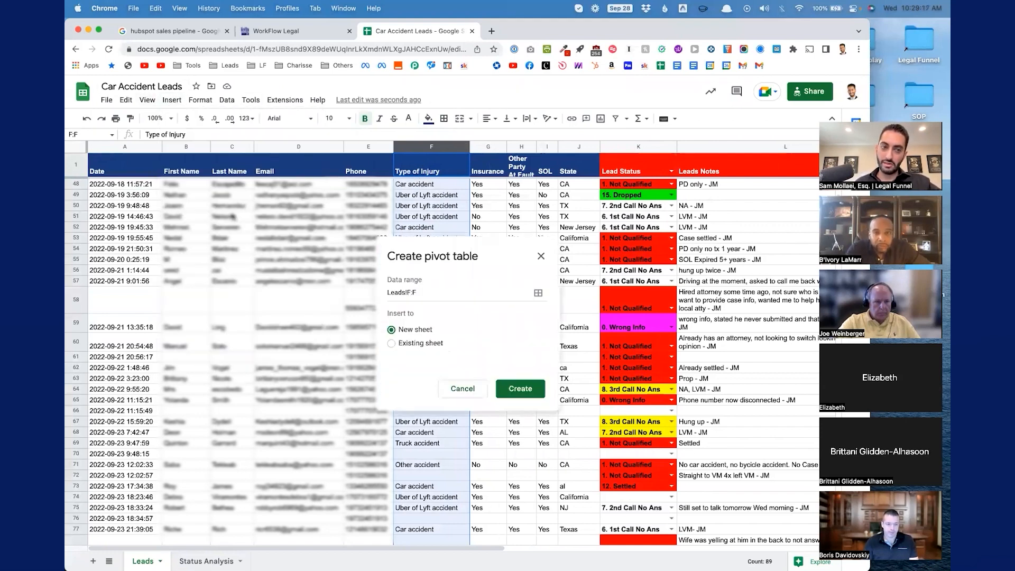
left_click(528, 393)
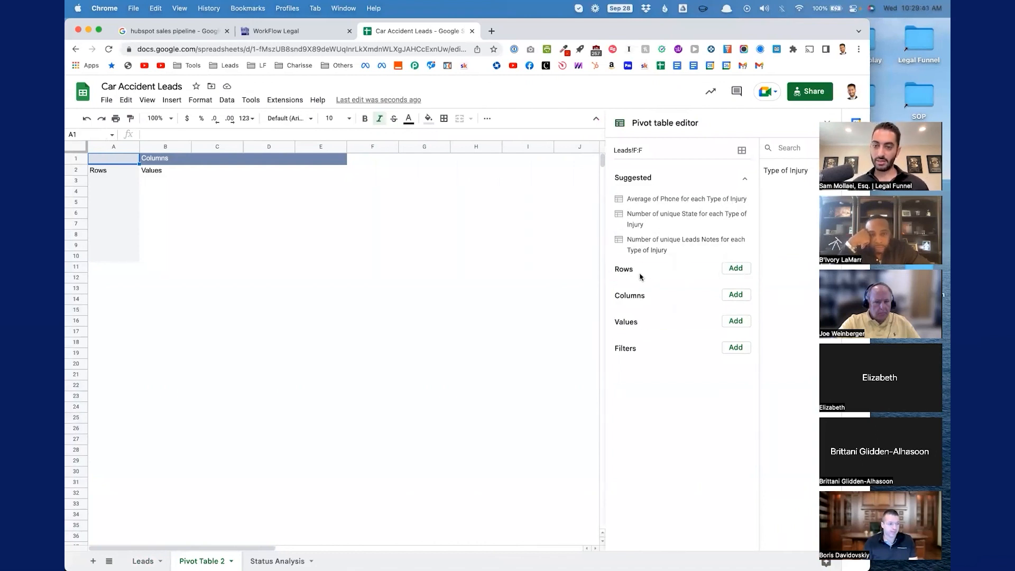
Add Type of Injury as both the pivot table's rows and its COUNTA values, and widen column A to show the labels.
left_click(736, 269)
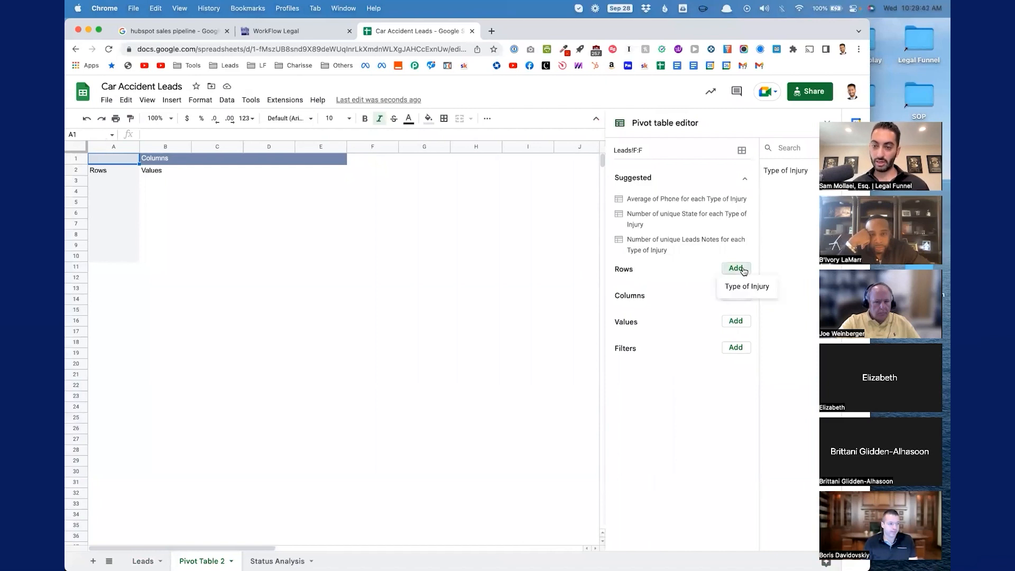
left_click(766, 292)
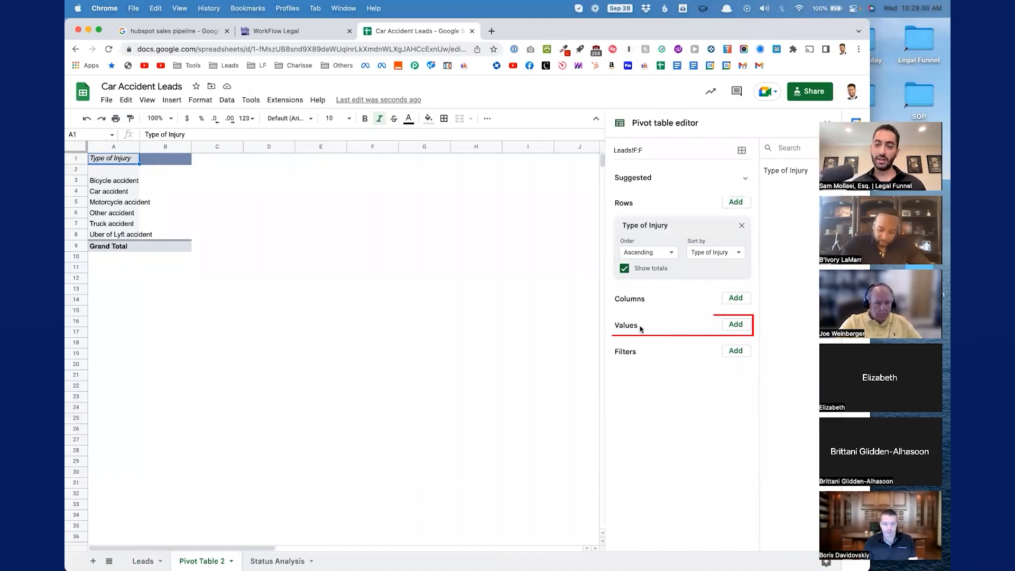
left_click(735, 325)
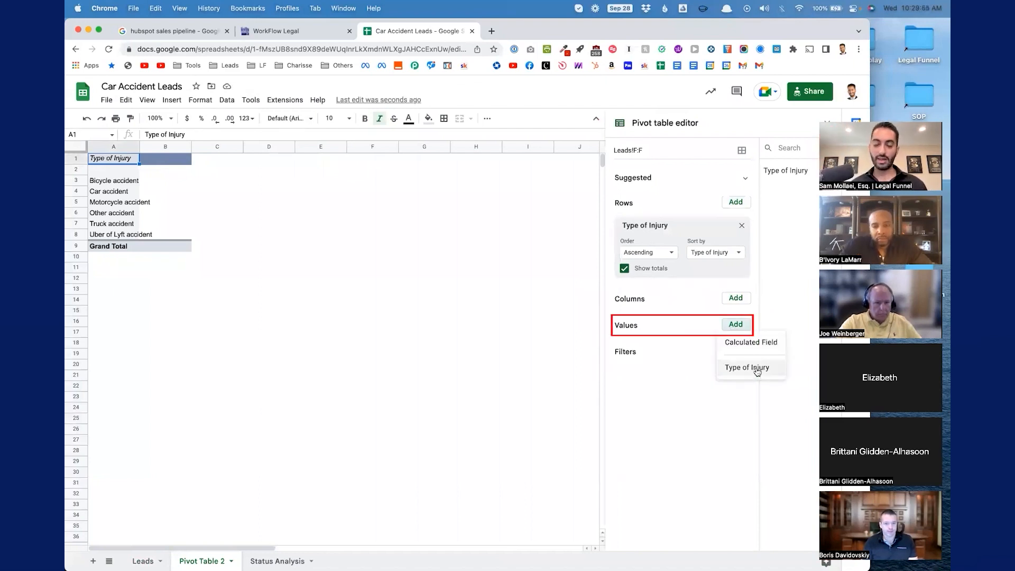
left_click(757, 370)
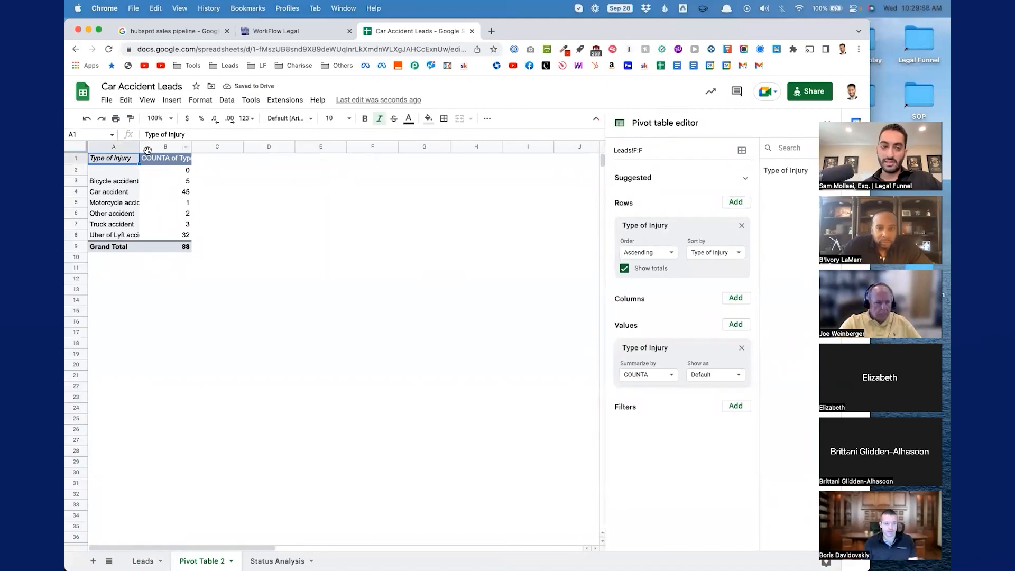
left_click_drag(138, 147, 161, 148)
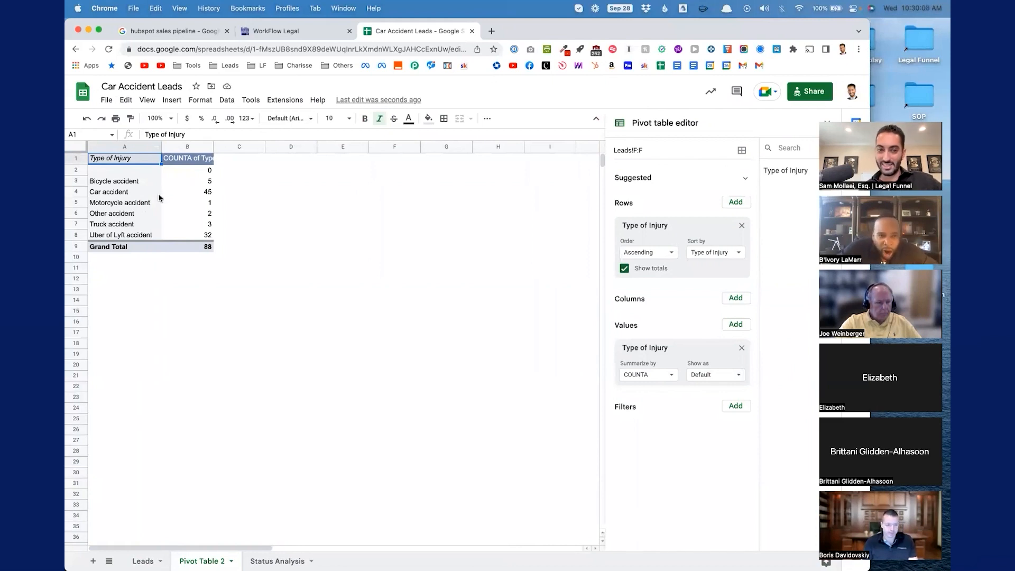
Examine the pivot table's lead counts for car, Uber or Lyft, and truck accidents.
left_click_drag(150, 196, 199, 195)
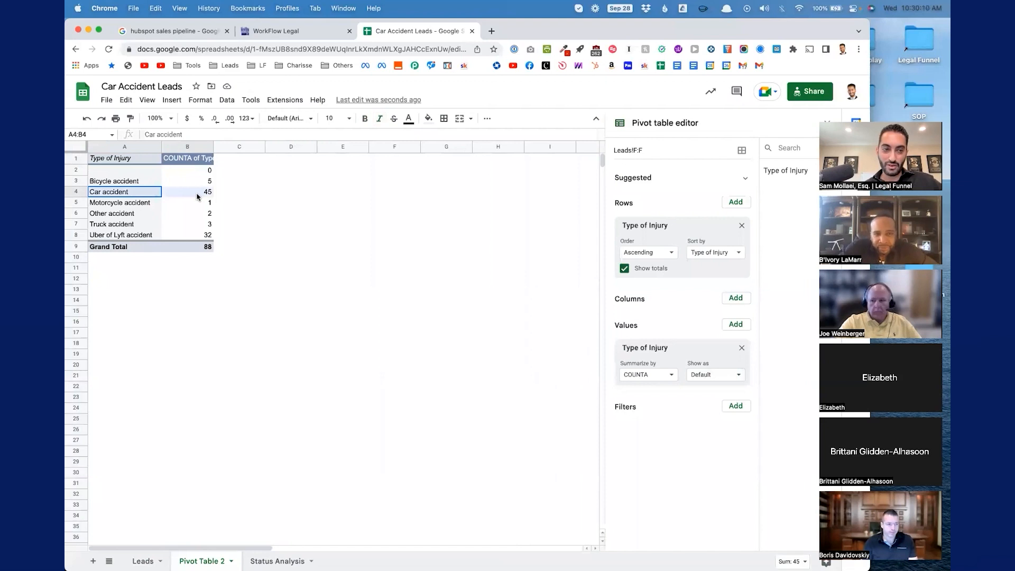
left_click_drag(201, 235, 128, 239)
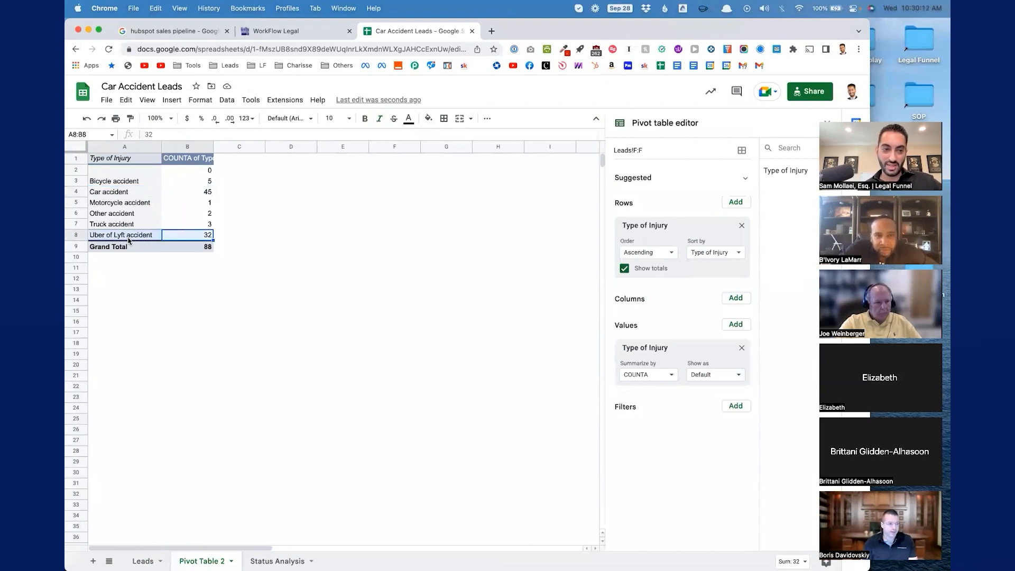
left_click_drag(188, 226, 108, 229)
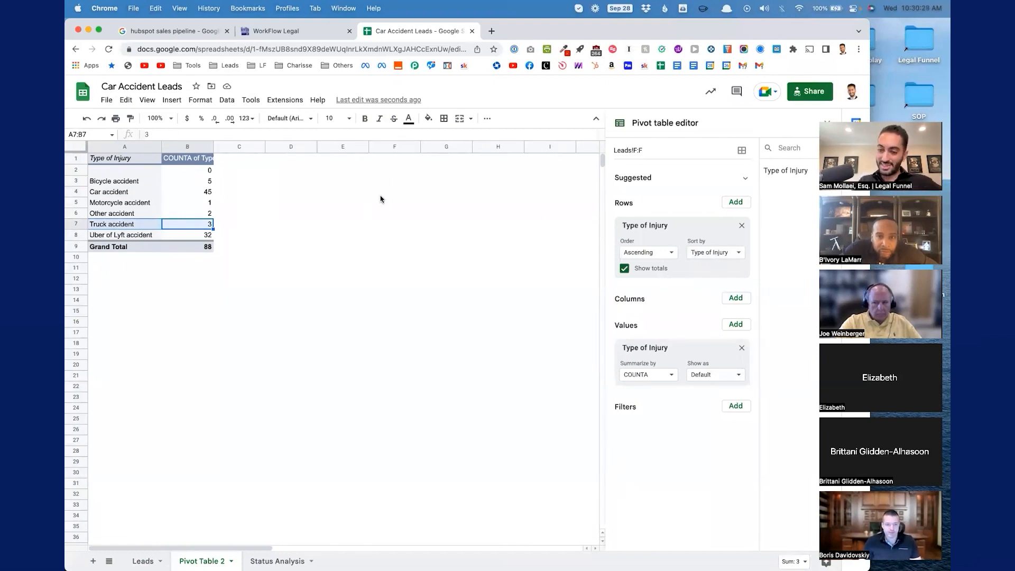
Sort the pivot table's rows by COUNTA of Type of Injury in descending order.
left_click(731, 257)
left_click_drag(667, 239, 669, 231)
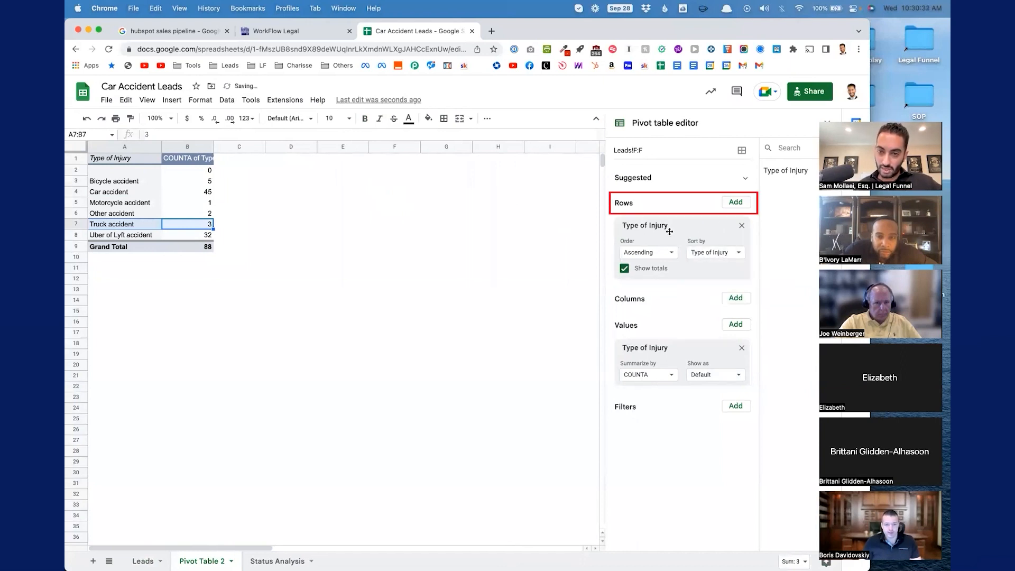
left_click(711, 252)
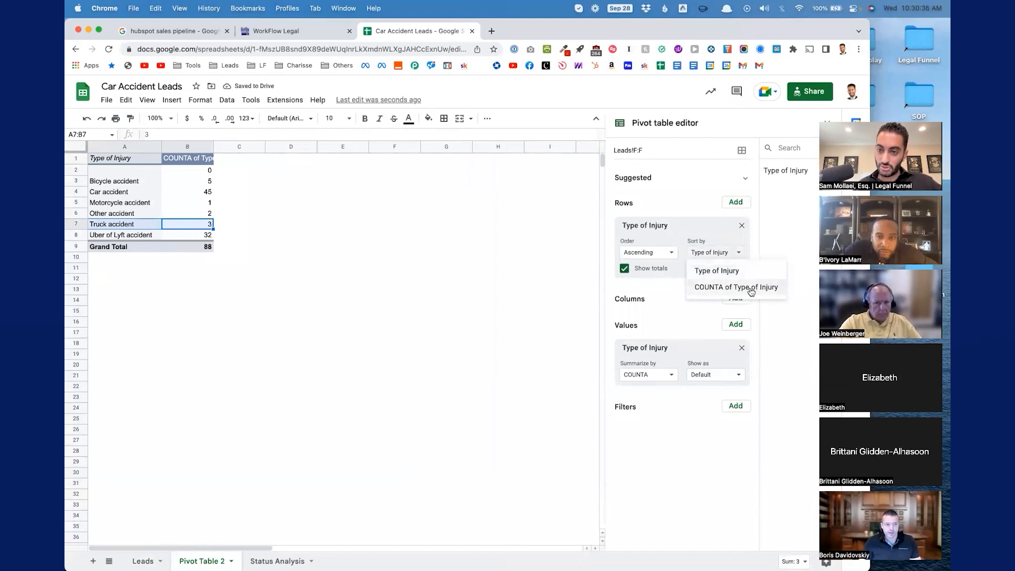
left_click(743, 290)
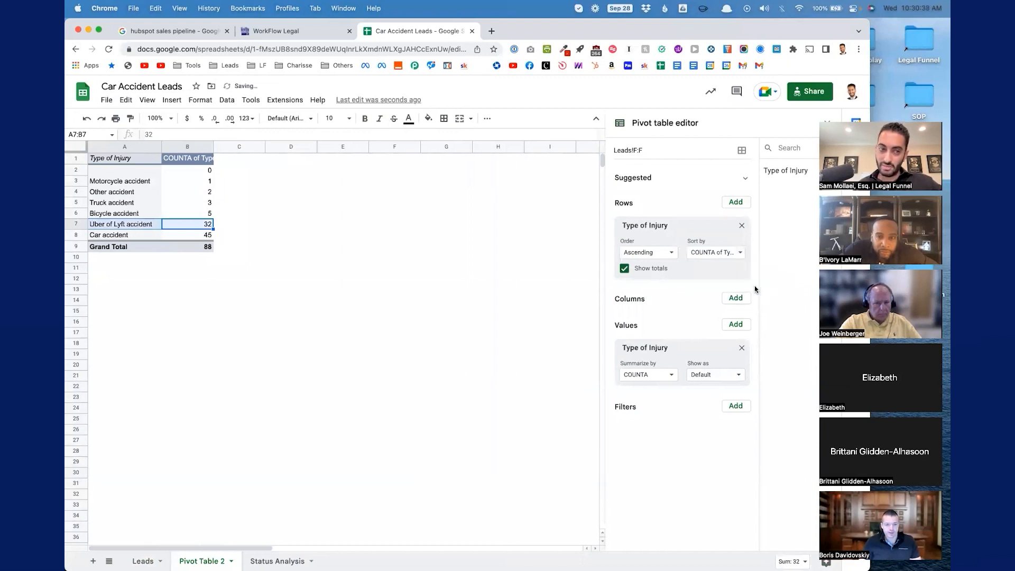
left_click(659, 257)
left_click(660, 285)
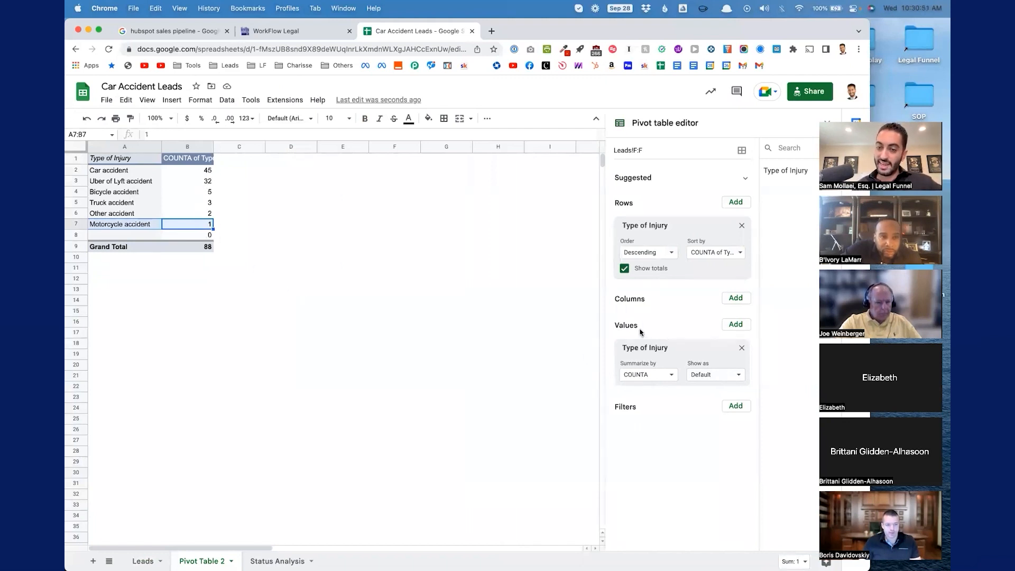
Add a second Type of Injury value shown as % of column, and check the car and Uber or Lyft accident percentages.
left_click(739, 327)
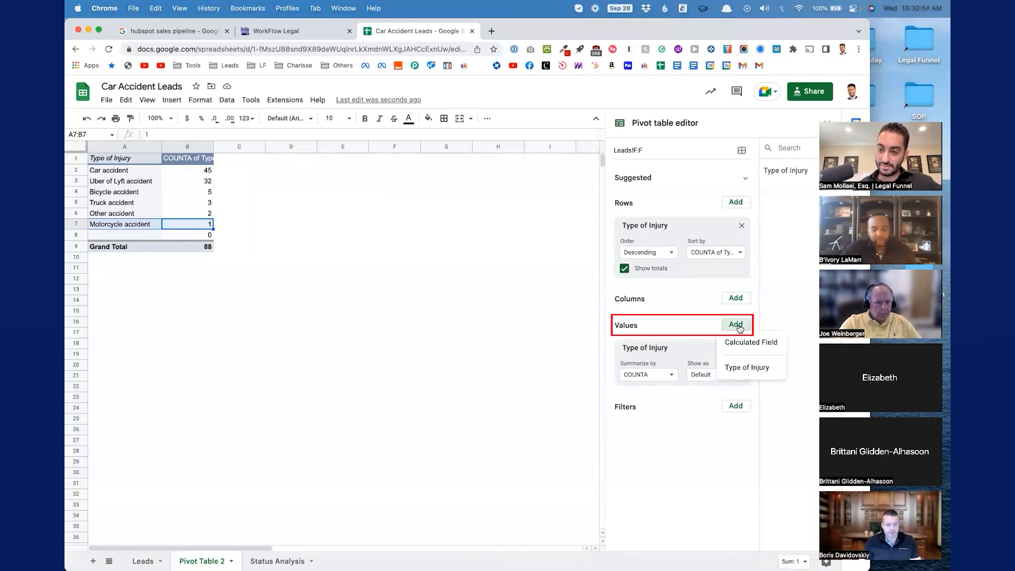
left_click(757, 369)
left_click(719, 431)
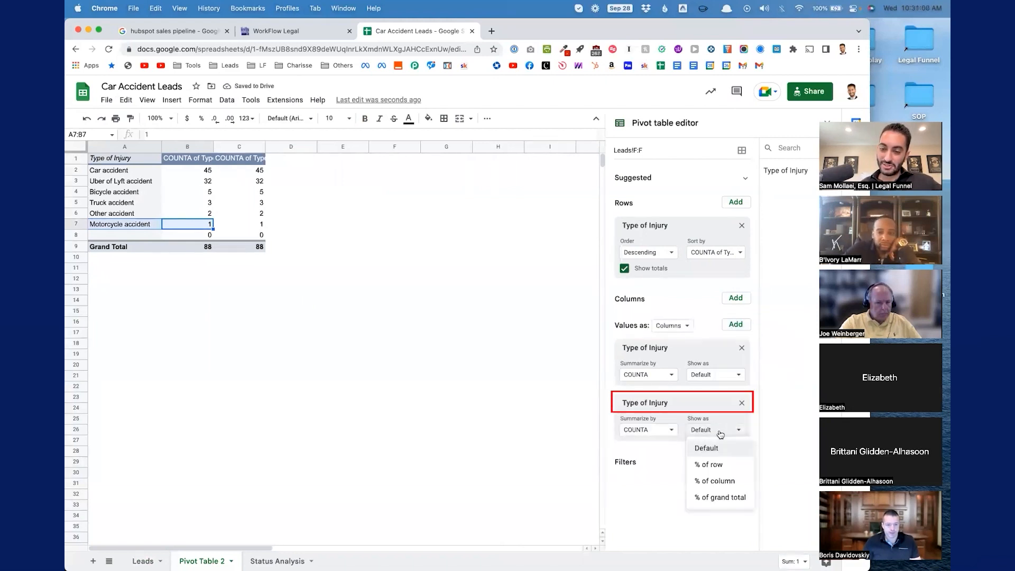
left_click(730, 482)
left_click(732, 435)
left_click(395, 300)
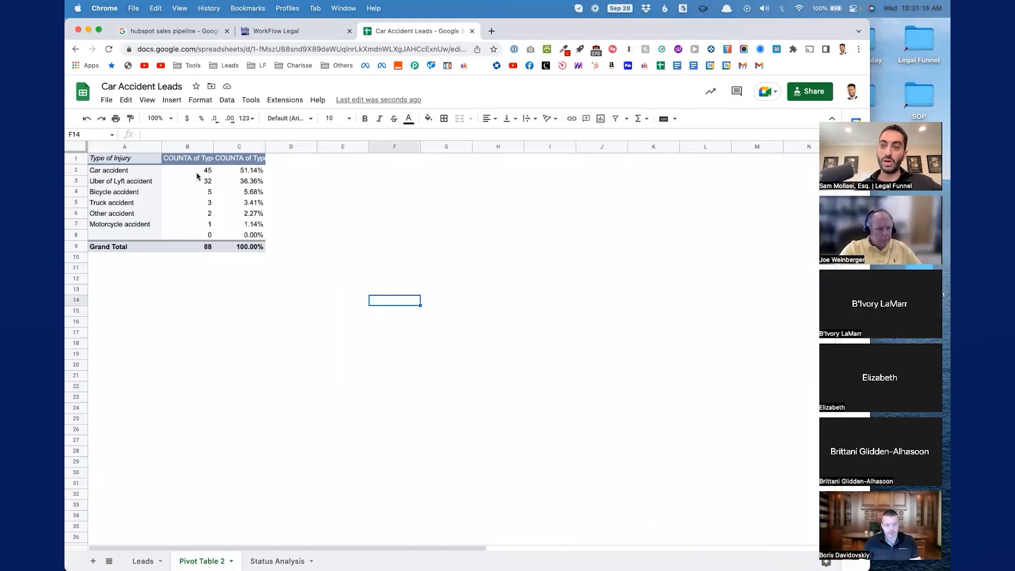
left_click(254, 172)
left_click(251, 182)
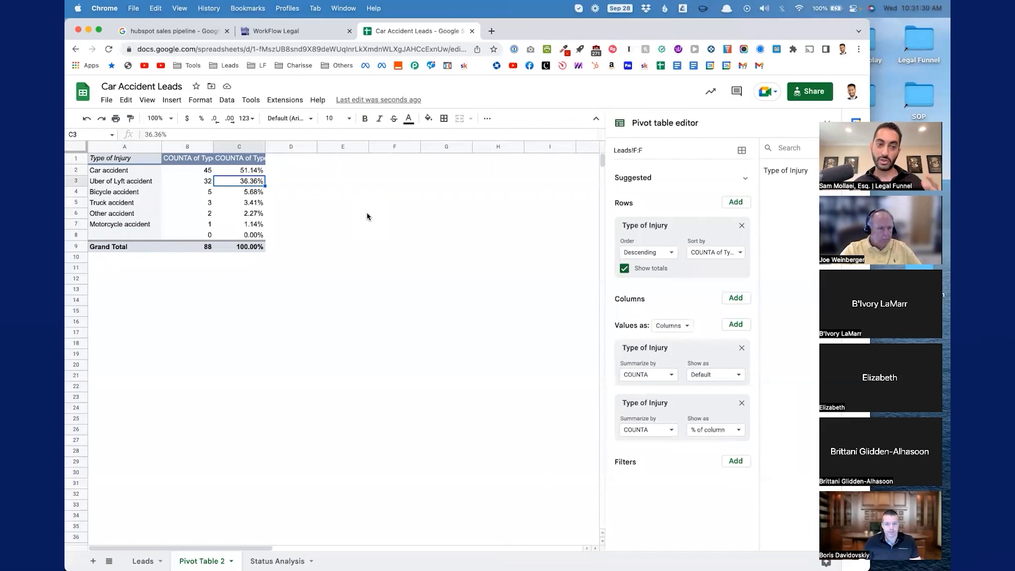
Rename the pivot table sheet as Type of Injury Analysis.
right_click(201, 552)
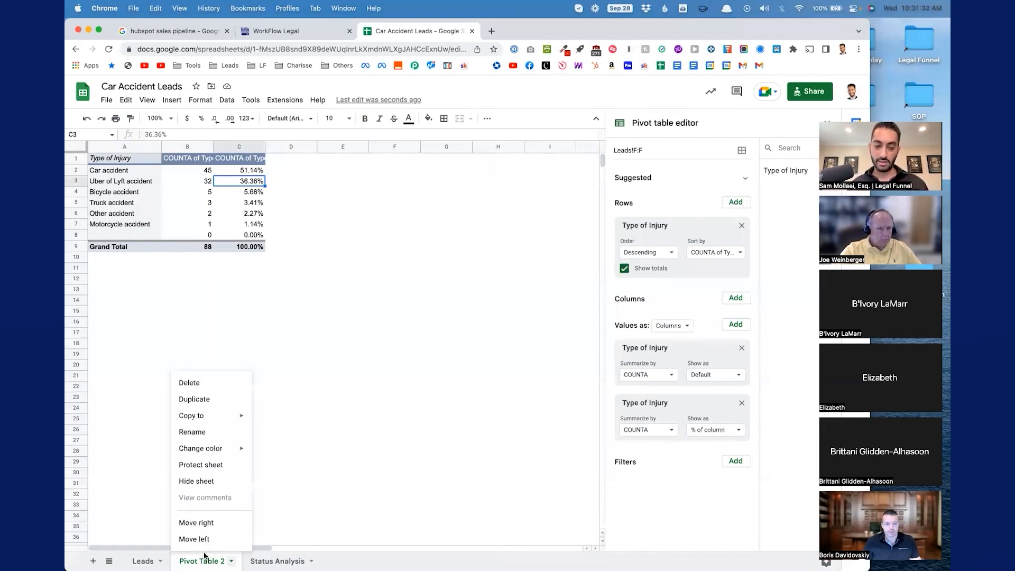
left_click(220, 434)
type("Type of Injury A")
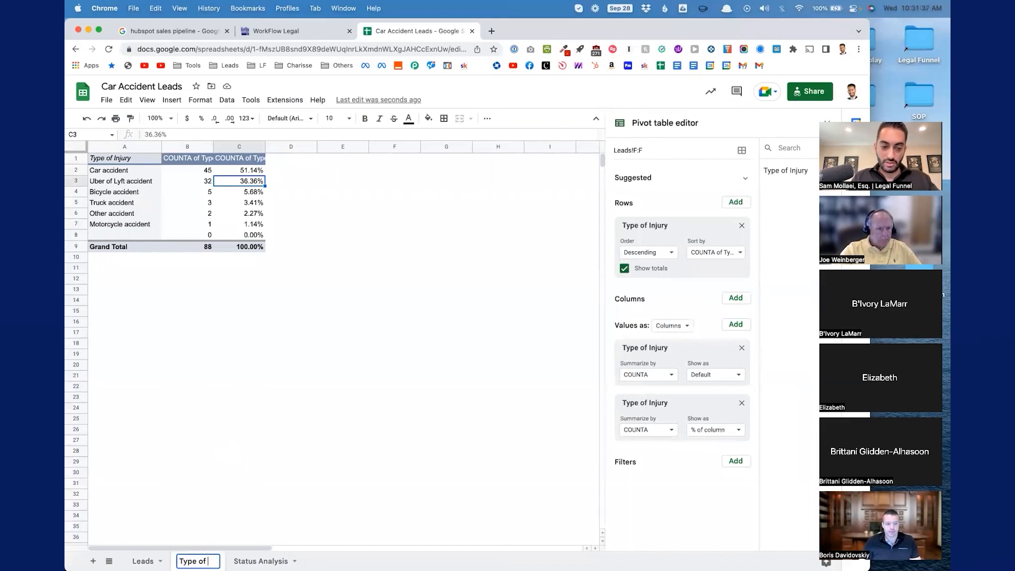
type("is")
key("Return")
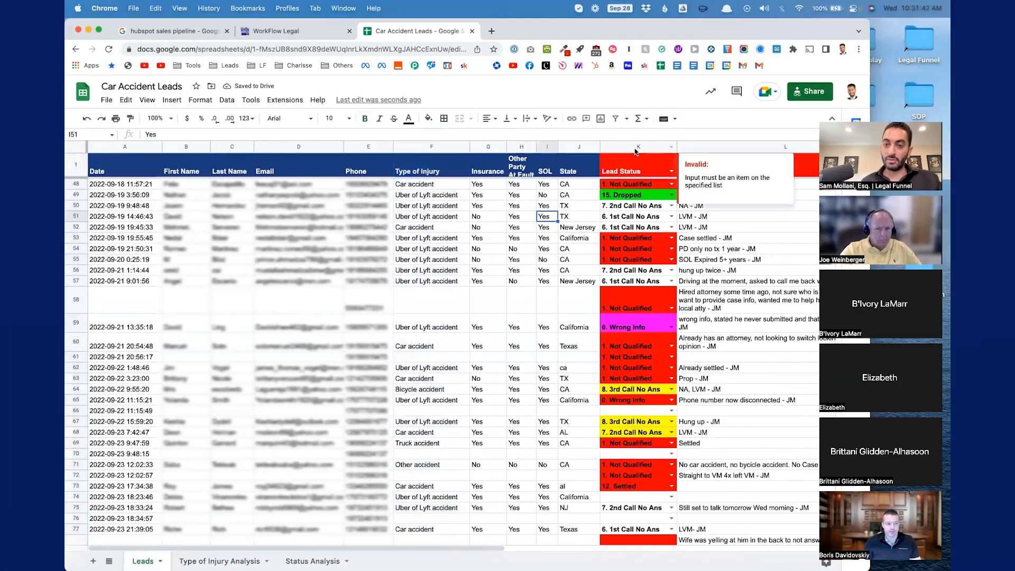
Create another pivot table on a new sheet from the Leads sheet's Lead Status column, using the range Leads!K:K.
left_click(635, 149)
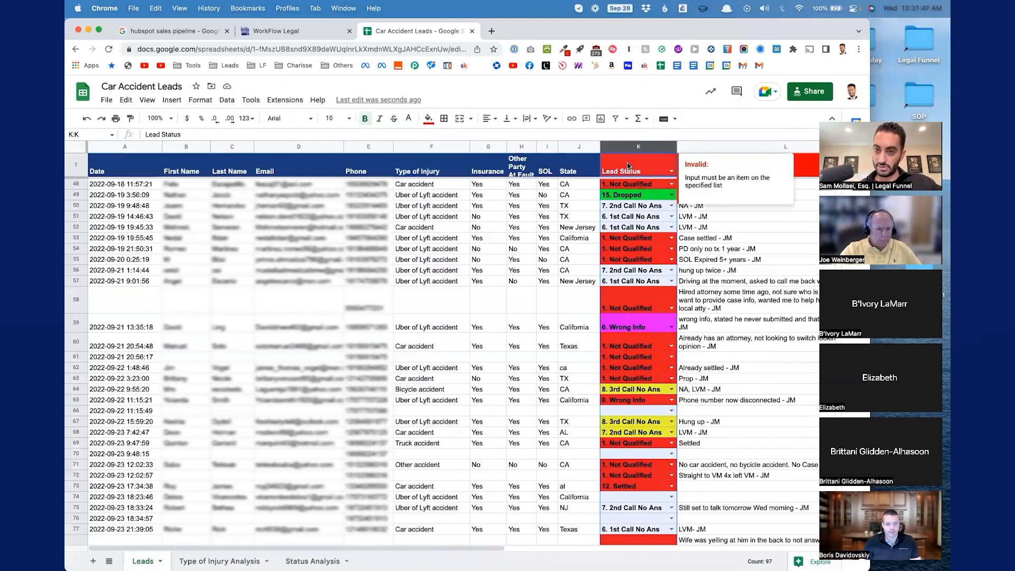
left_click(530, 216)
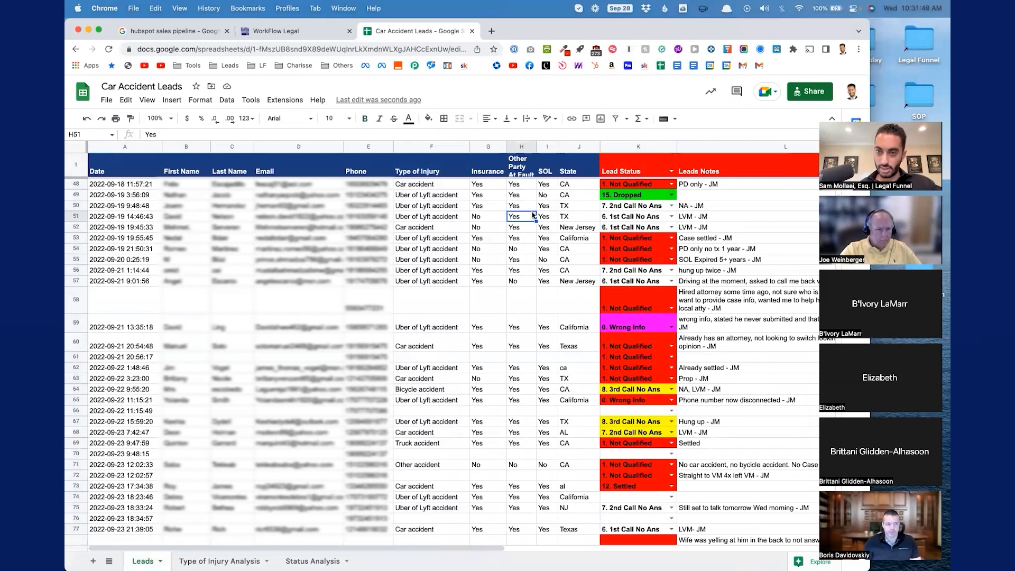
left_click(617, 148)
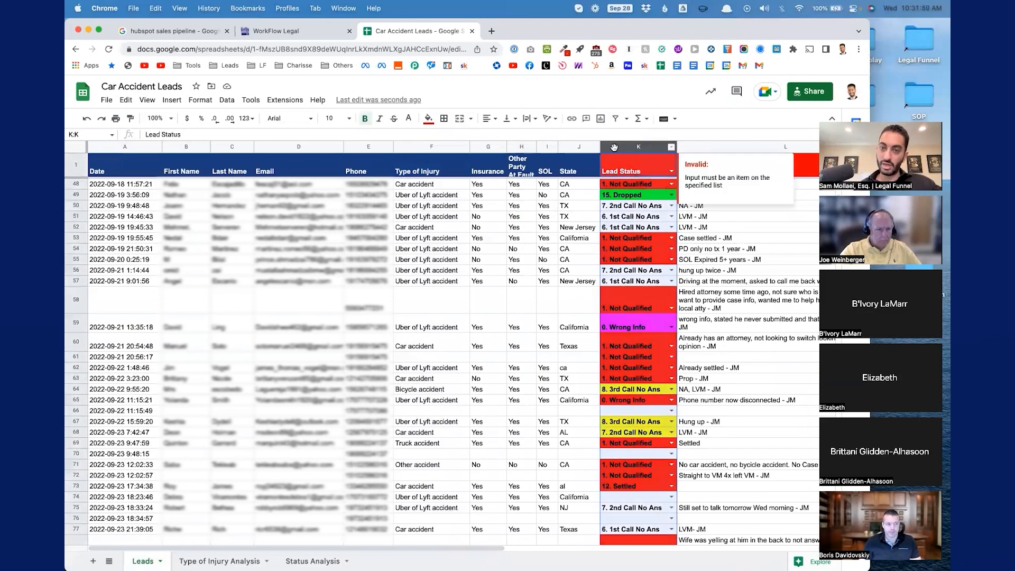
left_click(176, 102)
left_click(206, 209)
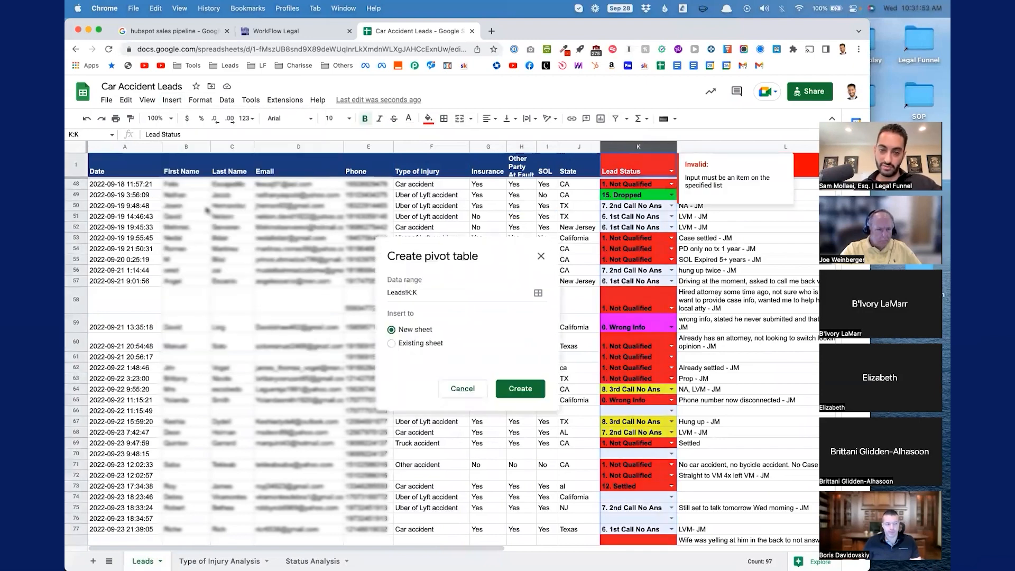
left_click(520, 389)
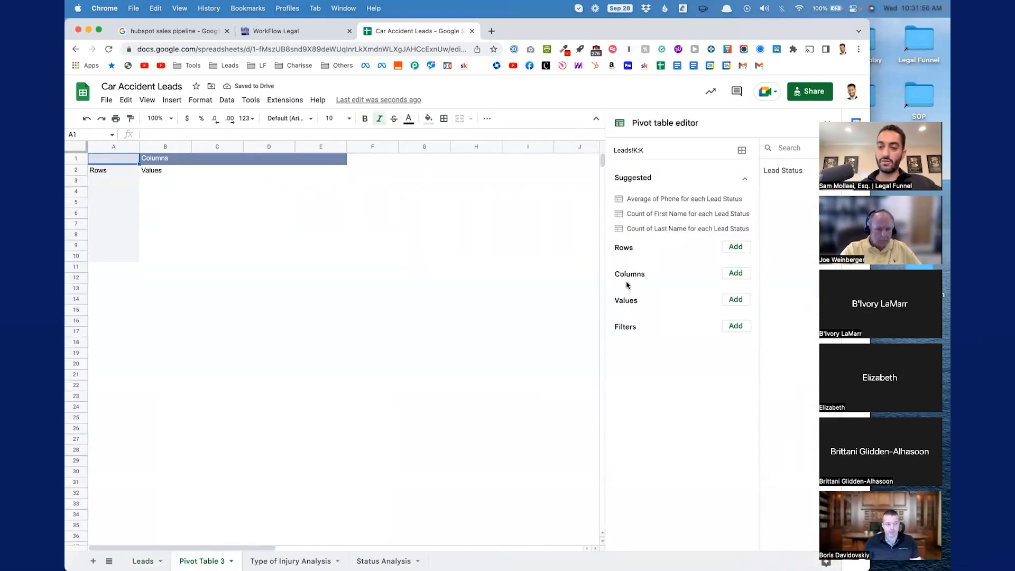
Add Lead Status as the pivot table's rows and as a COUNTA value, and widen column A to fit the status names.
left_click(735, 247)
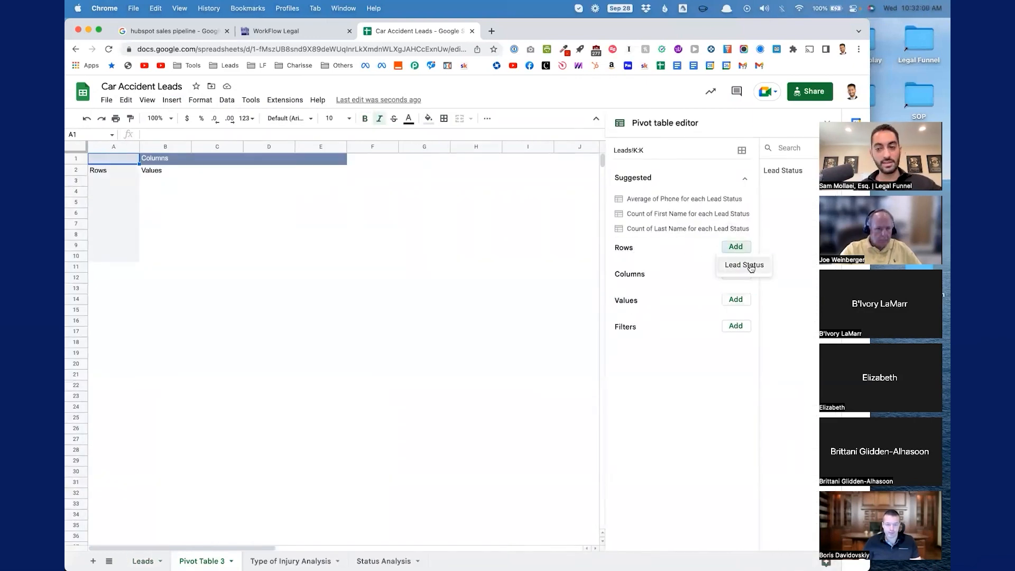
left_click(745, 265)
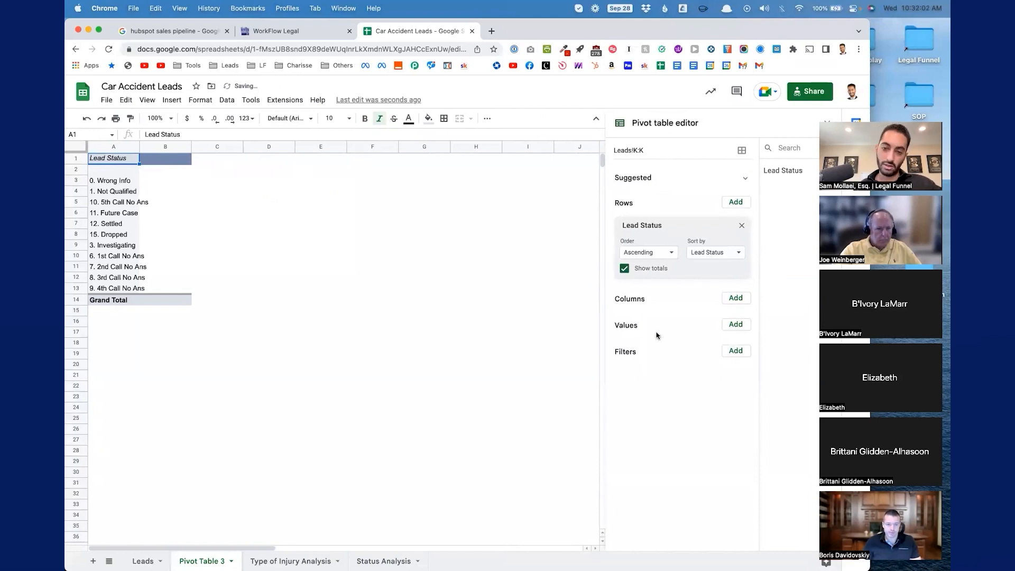
left_click(735, 324)
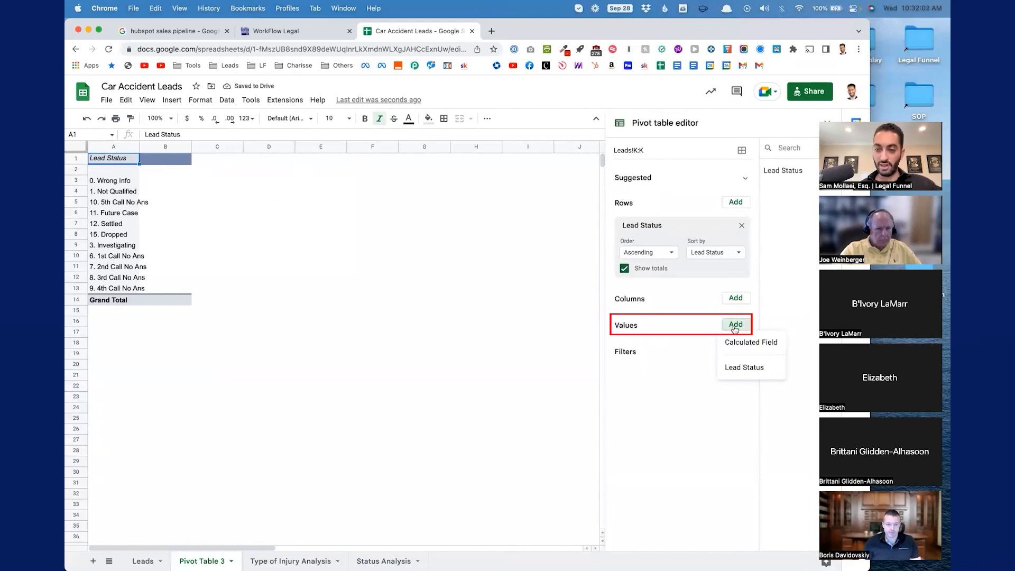
left_click(754, 371)
left_click_drag(139, 146, 177, 147)
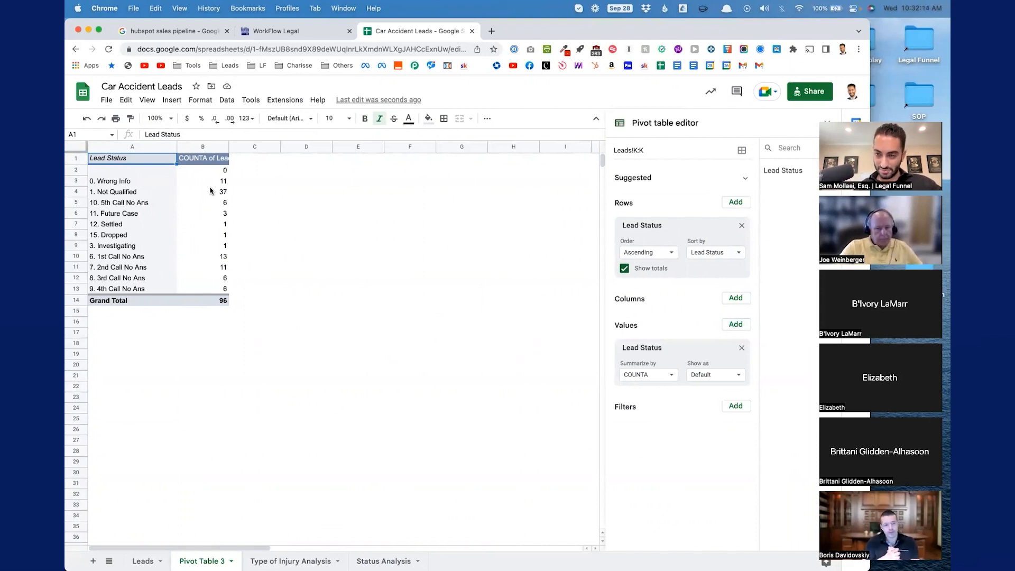
Sort the Lead Status rows by COUNTA of Lead Status in descending order and select the status rows with their counts.
left_click(721, 254)
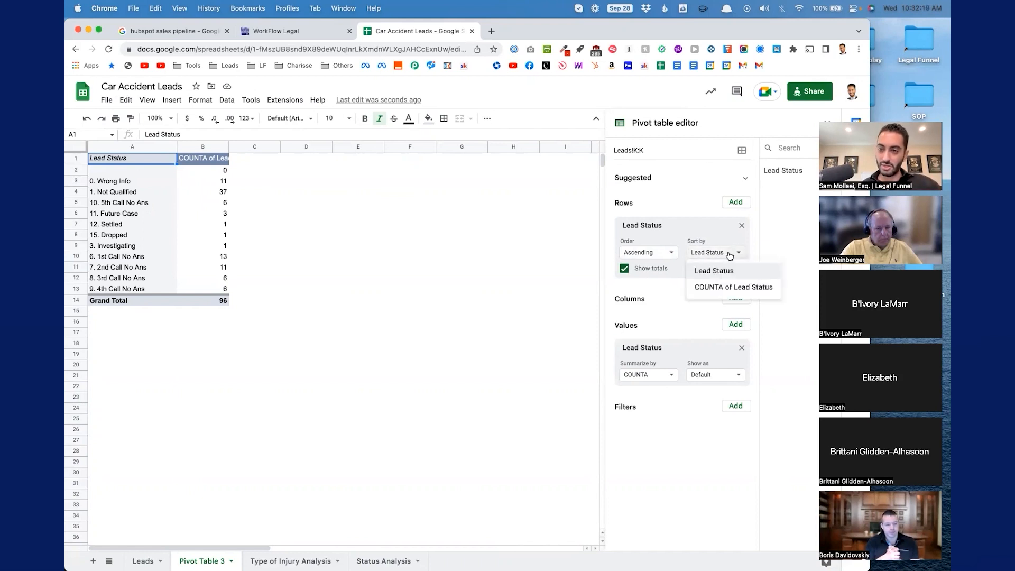
left_click(737, 288)
left_click(665, 259)
left_click(646, 285)
left_click_drag(122, 169, 213, 288)
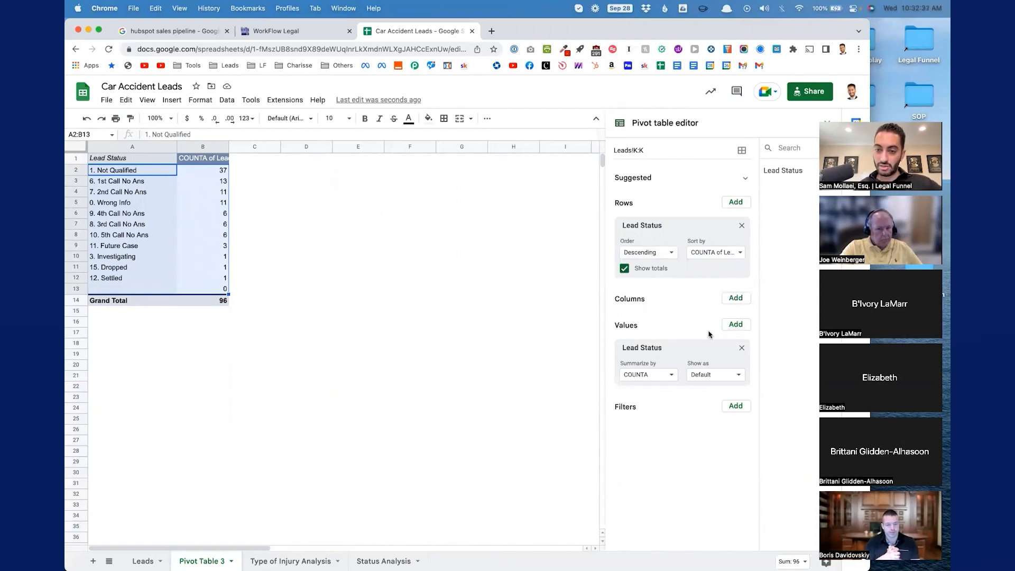
Add a second Lead Status value shown as % of column, and check the Not Qualified and Settled rows.
left_click(735, 325)
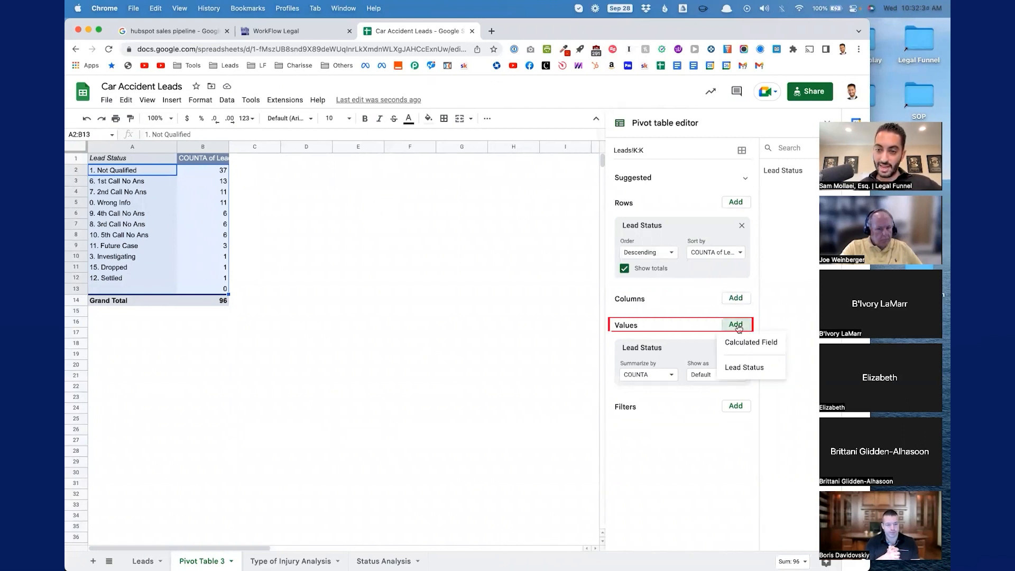
left_click(745, 367)
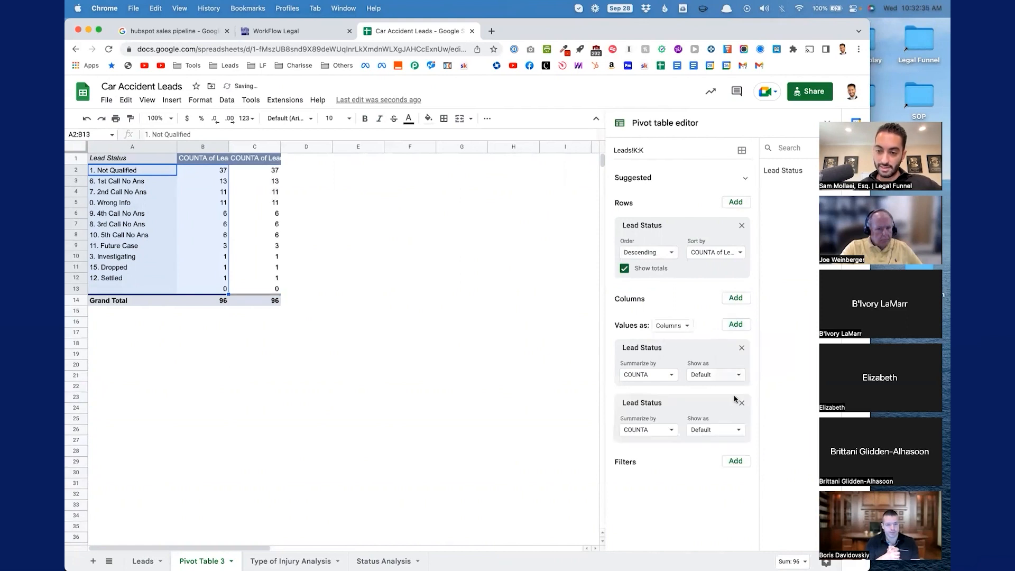
left_click(729, 433)
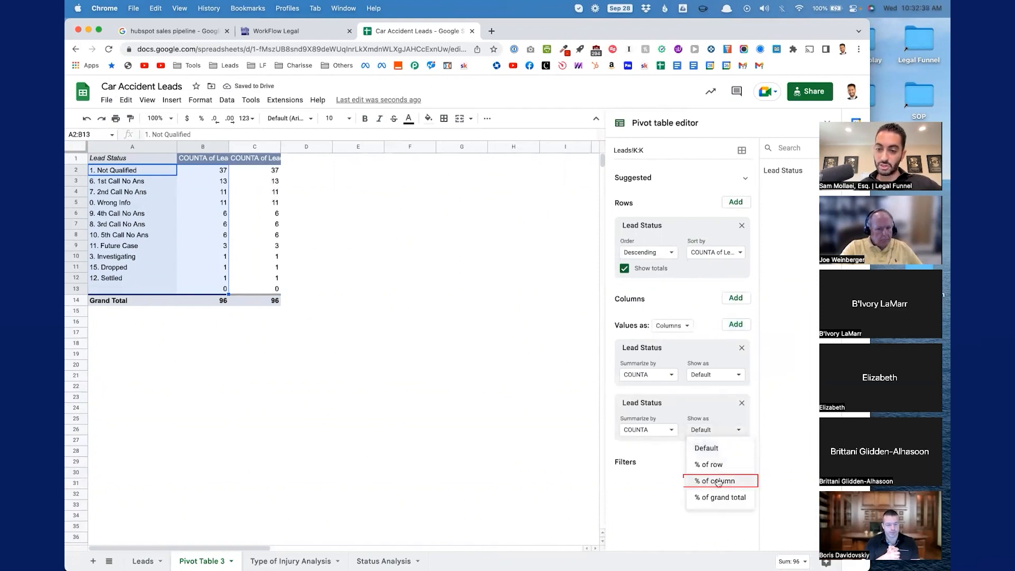
left_click(717, 480)
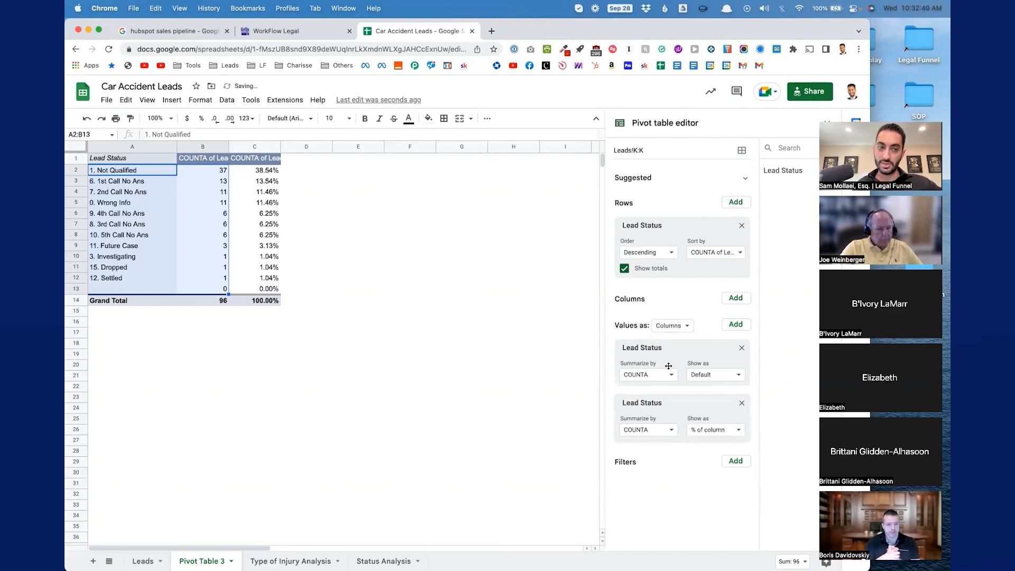
left_click_drag(257, 170, 195, 171)
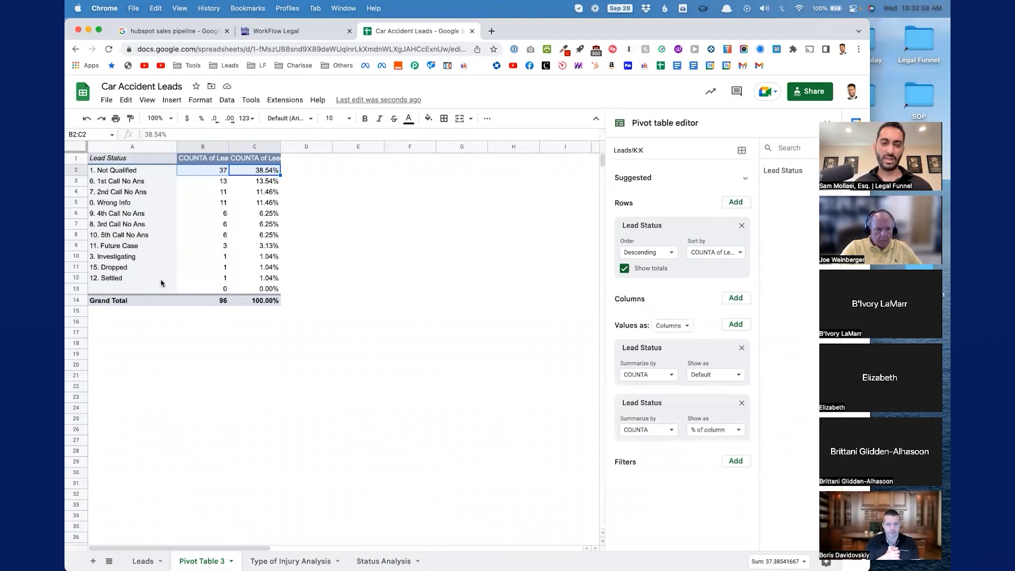
left_click_drag(163, 278, 276, 282)
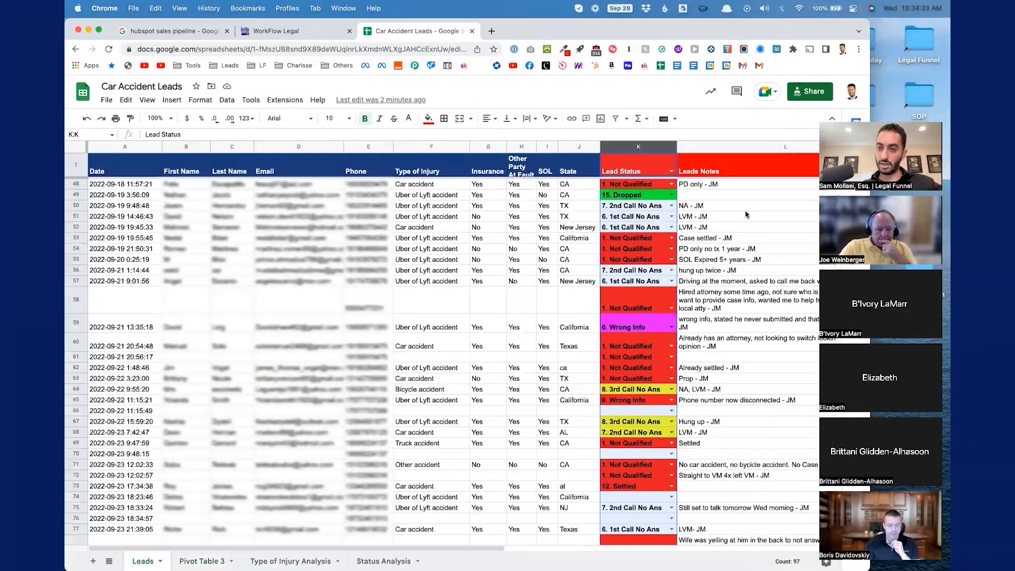
Examine the Leads sheet's lead notes, campaign, ad set and ad columns, including the ad names from row 60 down.
scroll(551, 172, "right", 10)
scroll(551, 172, "right", 3)
scroll(551, 171, "down", 13)
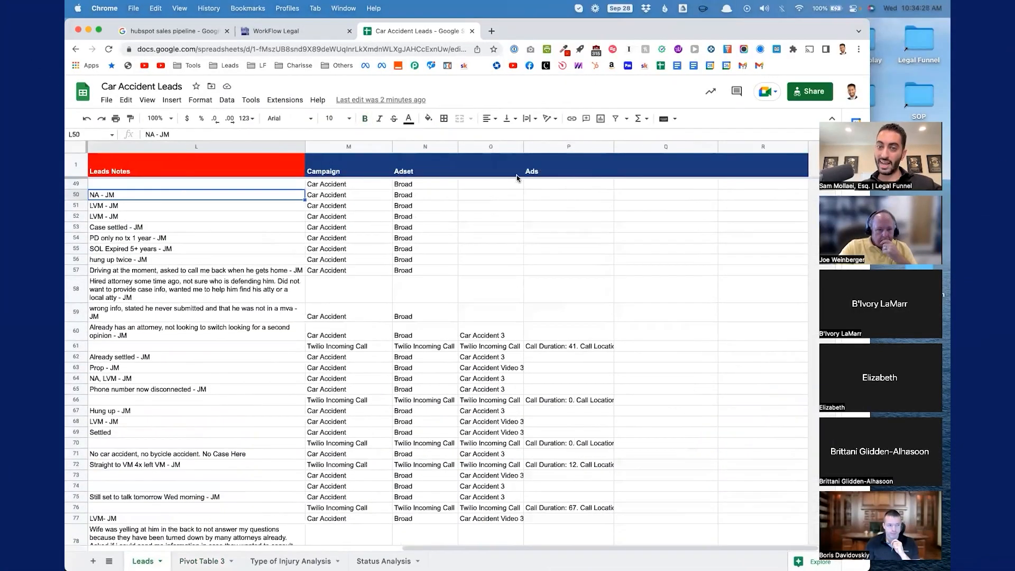
scroll(505, 296, "up", 4)
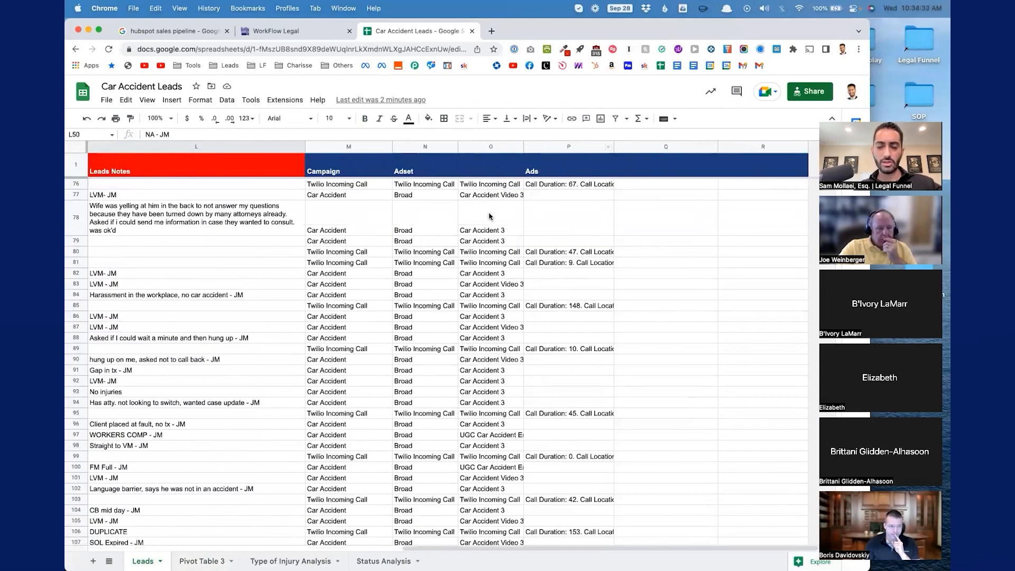
scroll(520, 338, "down", 3)
scroll(485, 252, "up", 7)
scroll(565, 253, "left", 3)
scroll(571, 210, "up", 3)
left_click_drag(574, 281, 577, 304)
scroll(577, 304, "up", 1)
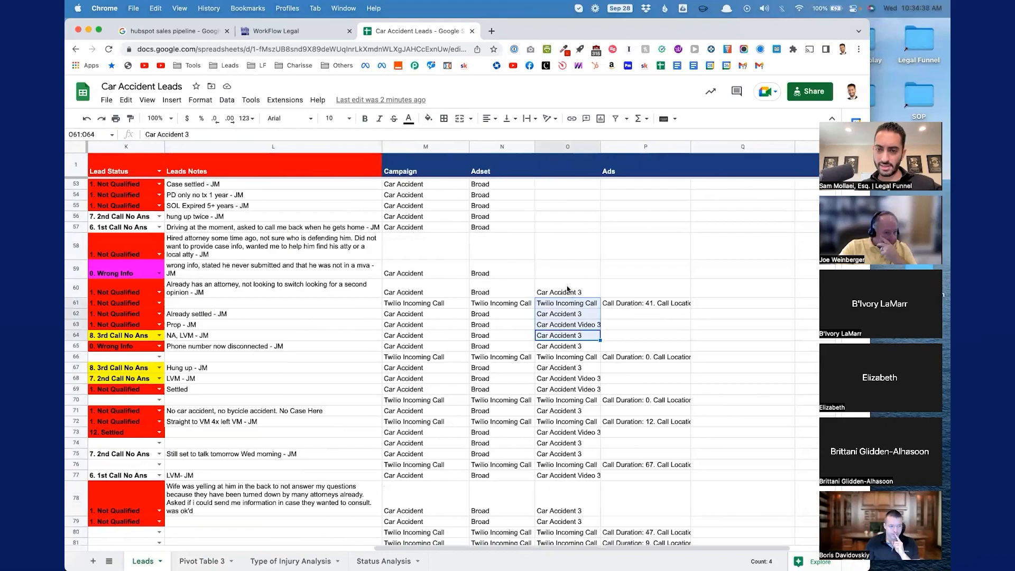
left_click(570, 290)
scroll(573, 357, "down", 4)
scroll(573, 360, "right", 2)
scroll(499, 370, "up", 1)
scroll(499, 258, "up", 2)
scroll(503, 225, "up", 3)
scroll(503, 225, "left", 2)
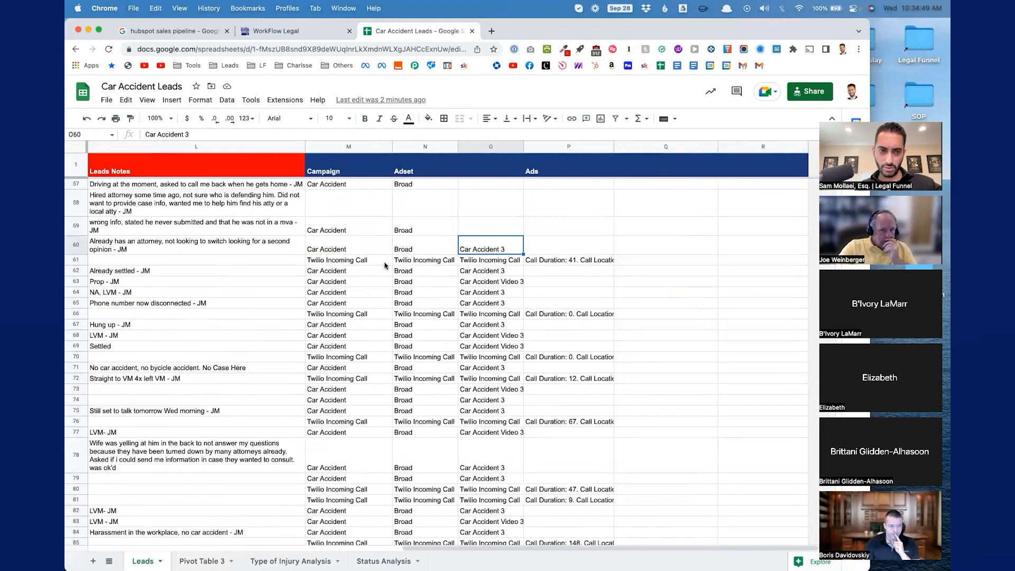
scroll(641, 341, "down", 5)
scroll(641, 348, "up", 5)
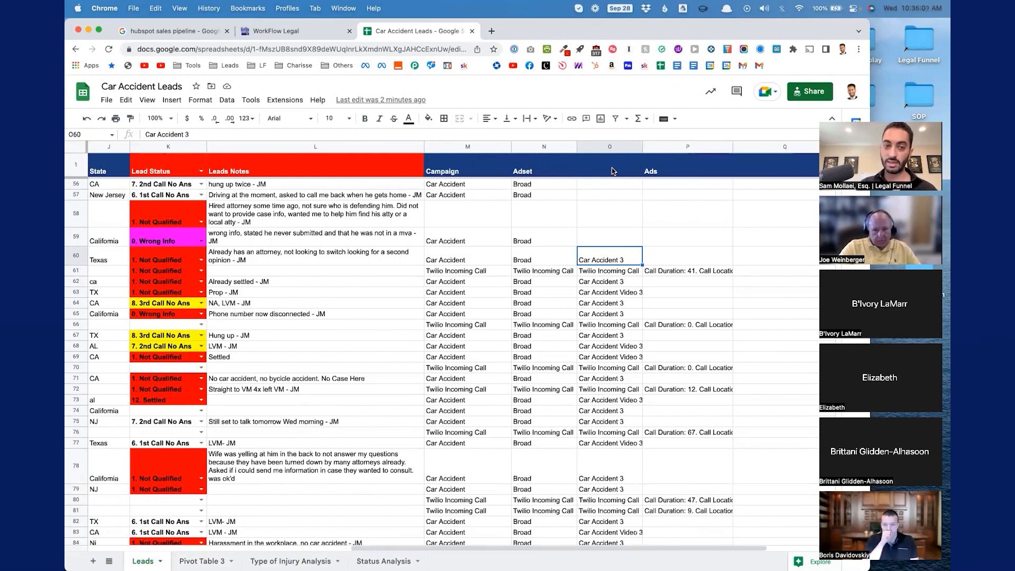
Create a new filter view of the Leads sheet showing only the 12. Settled lead status, and slightly widen column O with its ad name.
left_click(181, 167)
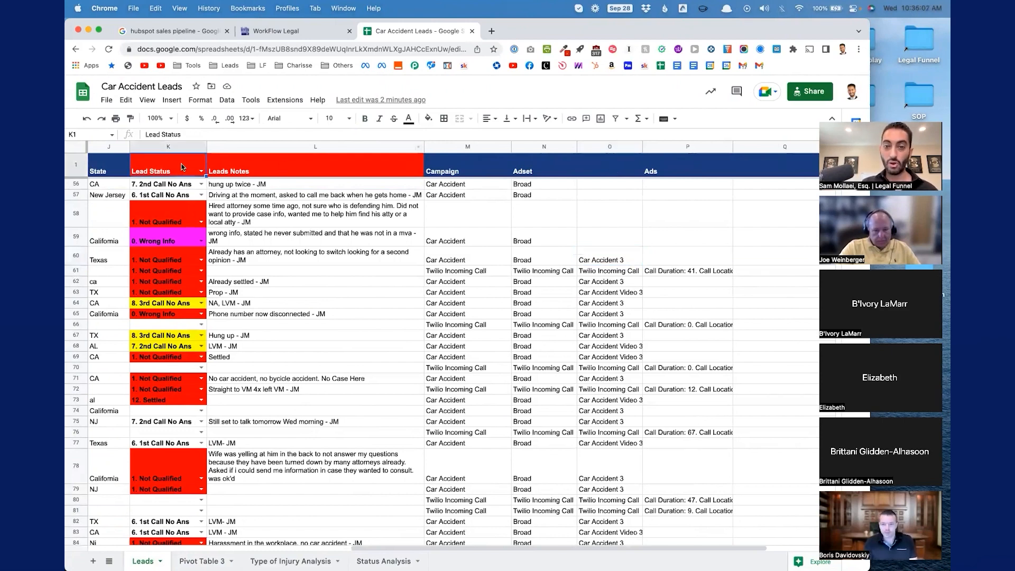
left_click(626, 118)
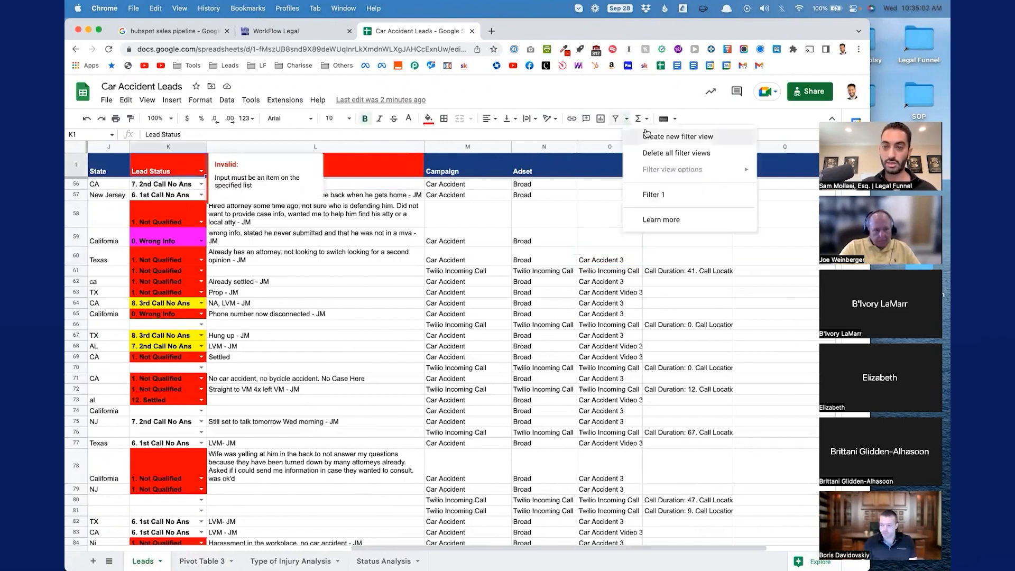
left_click(655, 136)
left_click(201, 192)
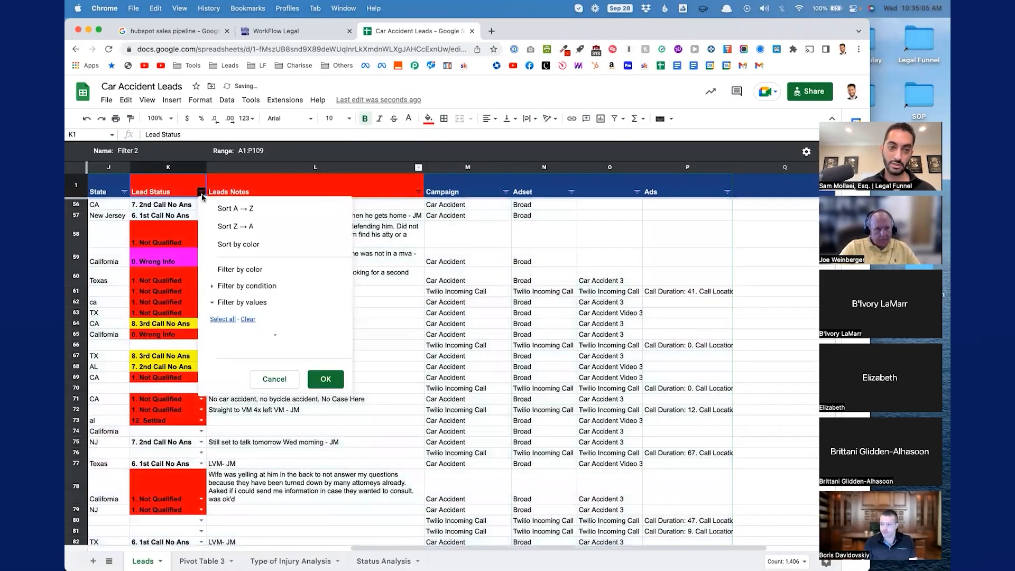
left_click(328, 447)
scroll(575, 233, "right", 1)
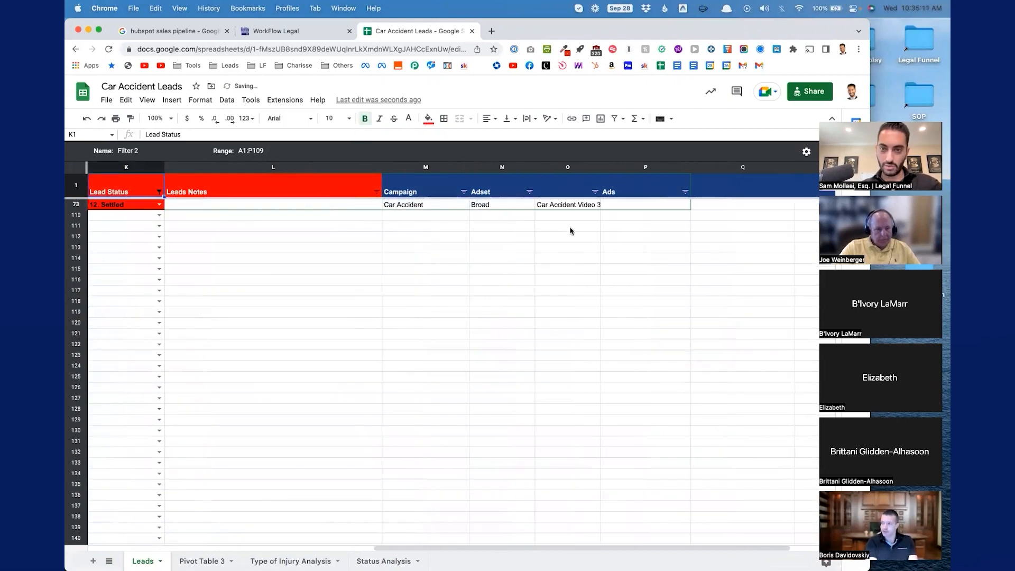
left_click(567, 210)
left_click_drag(602, 168, 609, 169)
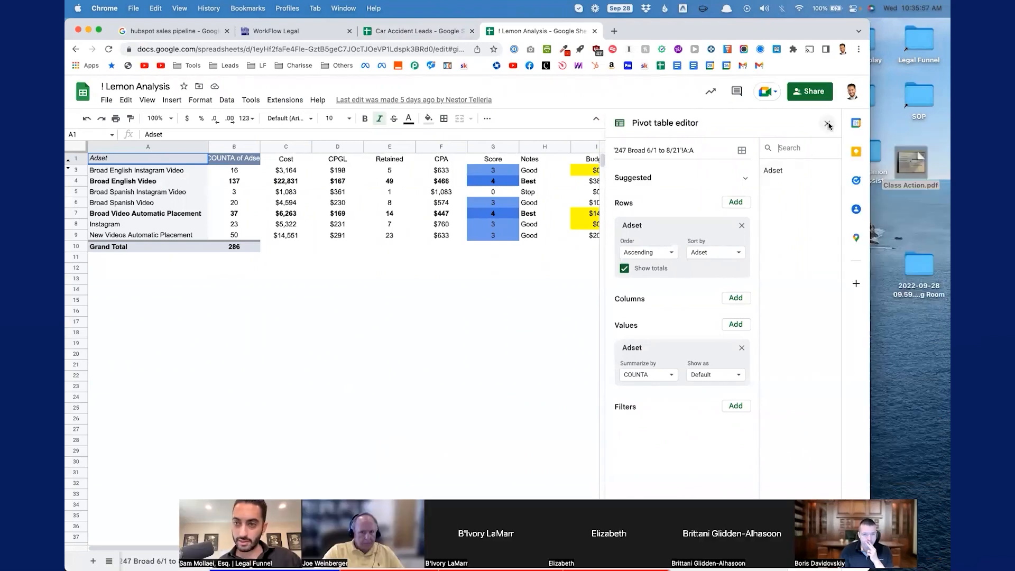
Review the ad sets, lead counts and costs in the 247 Broad 6/1 to 8/21 Analysis sheet, and check the CPGL formula in D3.
left_click(828, 128)
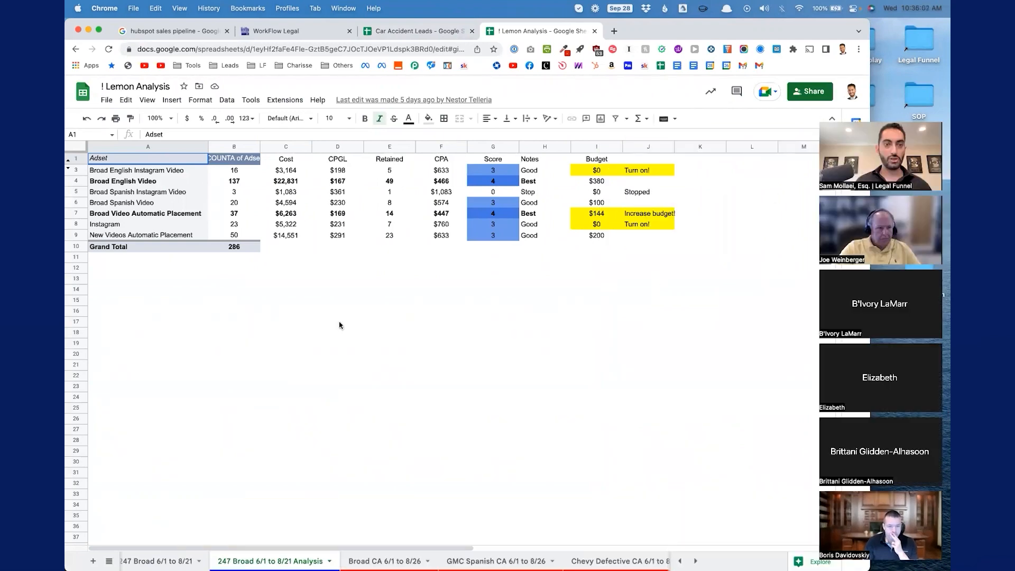
left_click_drag(171, 173, 194, 236)
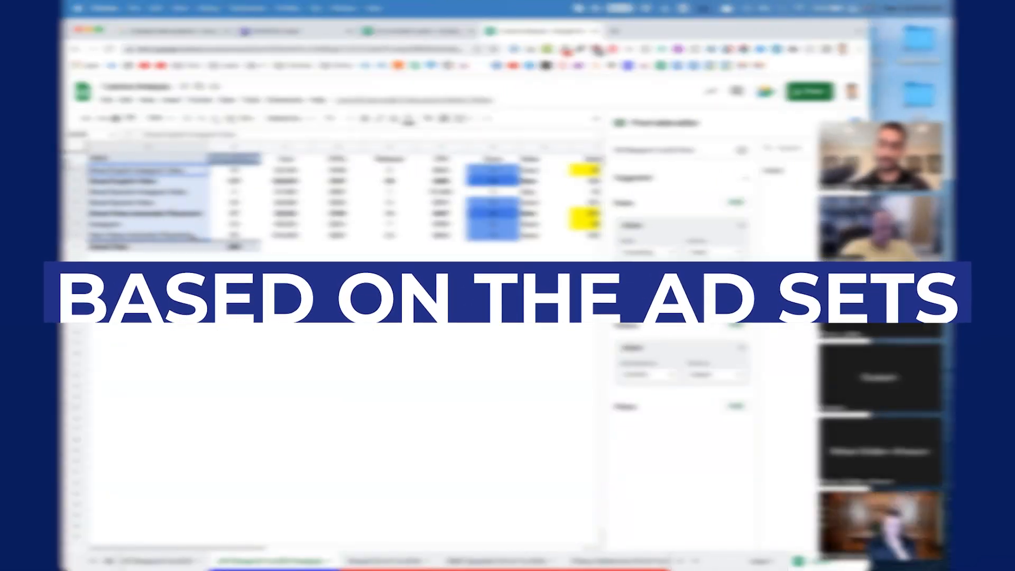
left_click_drag(239, 170, 247, 238)
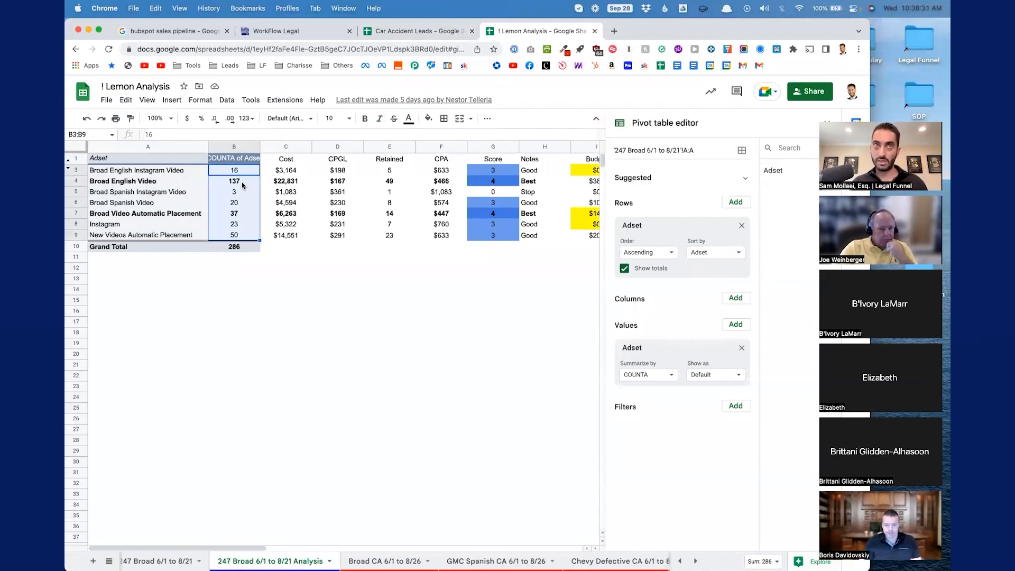
left_click_drag(281, 171, 293, 236)
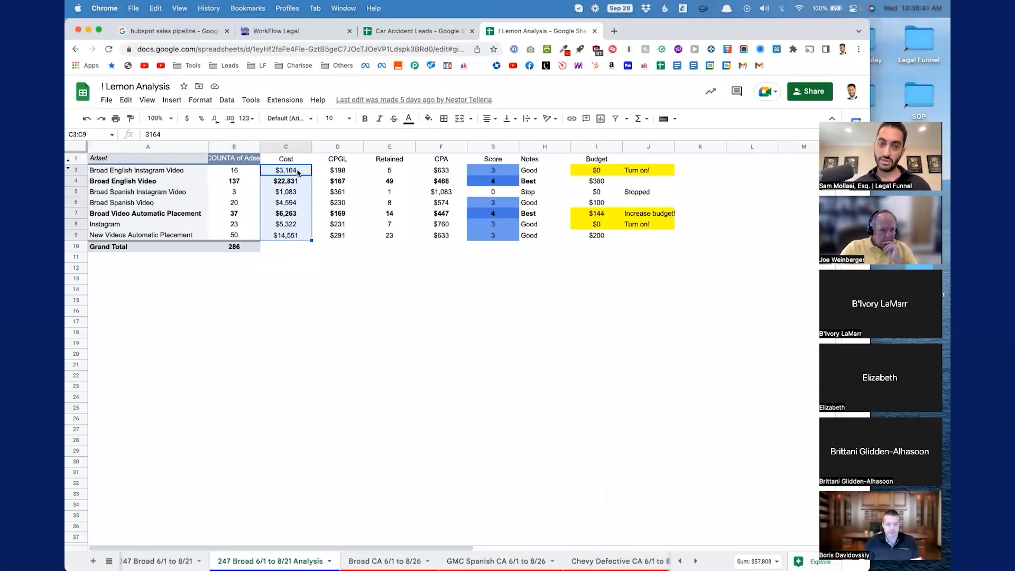
left_click_drag(241, 170, 246, 234)
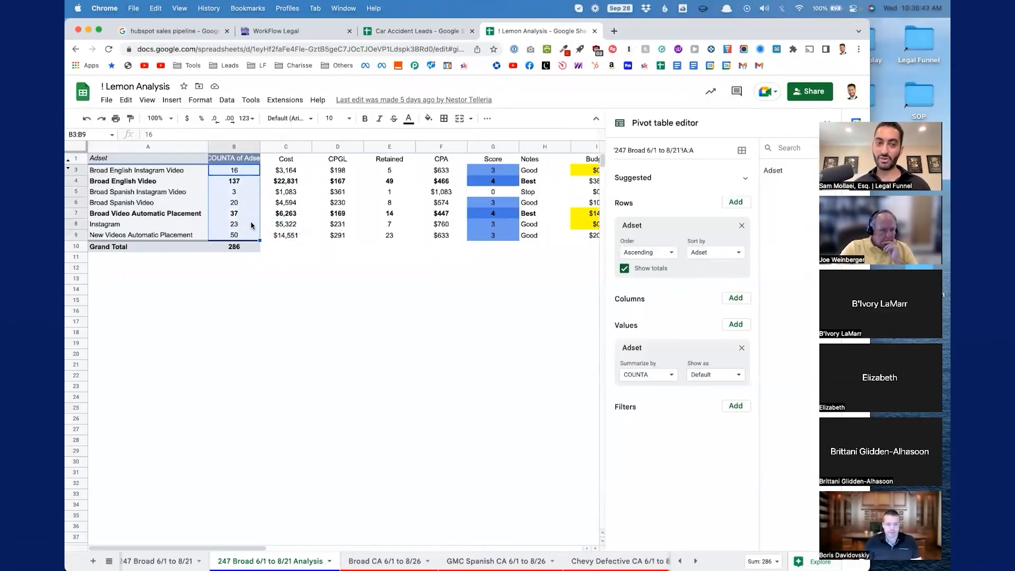
left_click_drag(346, 176, 350, 235)
left_click(342, 173)
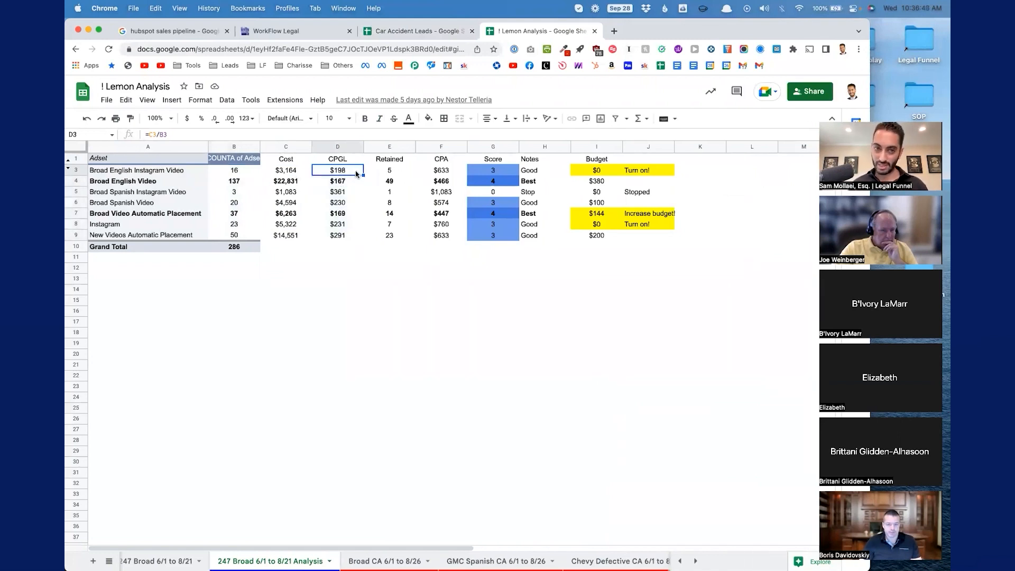
Examine the Retained column, focusing on Broad English Video, Broad Video Automatic Placement and New Videos Automatic Placement.
left_click_drag(386, 174, 398, 238)
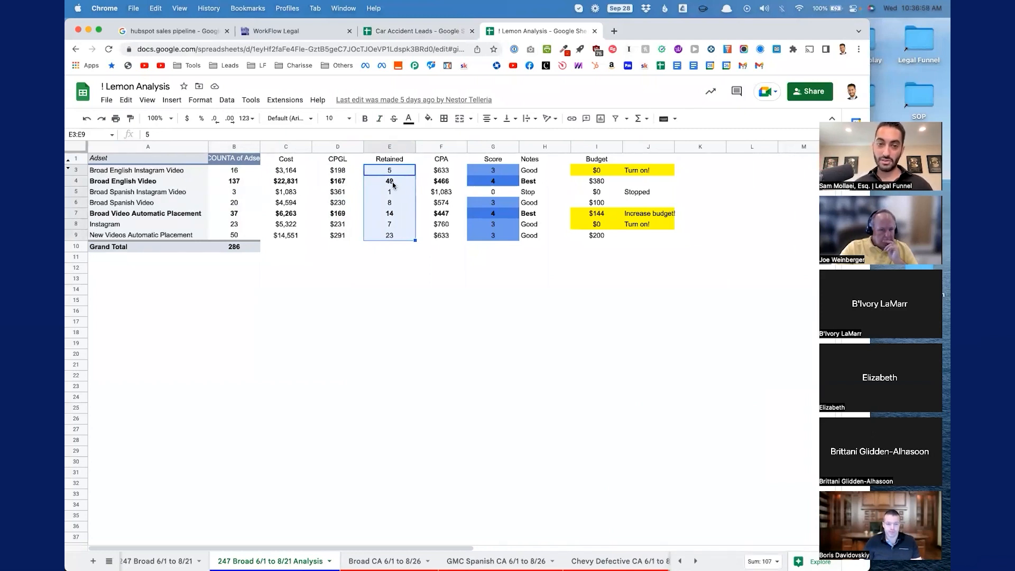
left_click(393, 182)
left_click(395, 216)
left_click(401, 237)
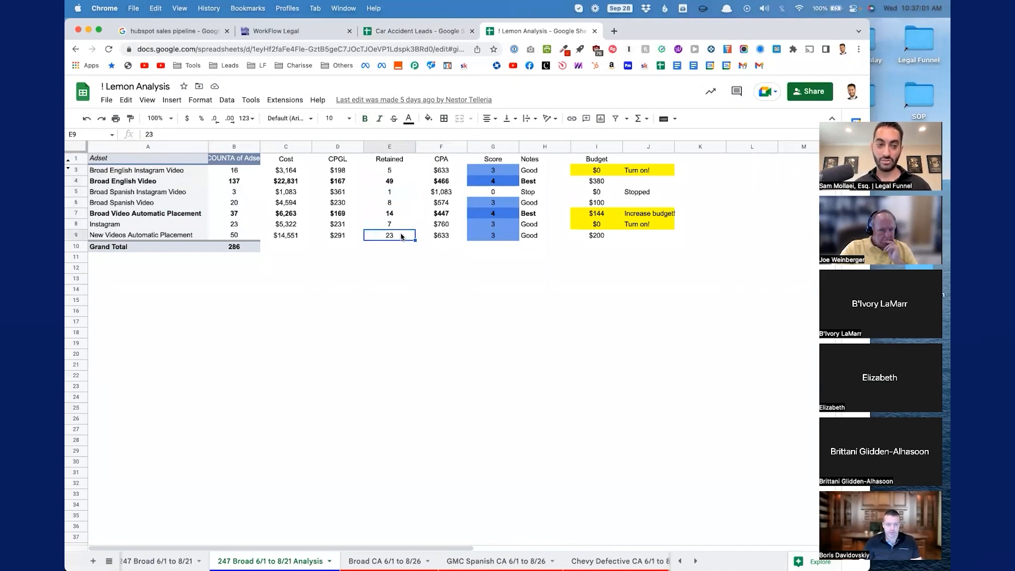
Check the CPA formula in F3 and compare CPA and retained cases for Broad English Video and Broad Spanish Instagram Video.
left_click(446, 173)
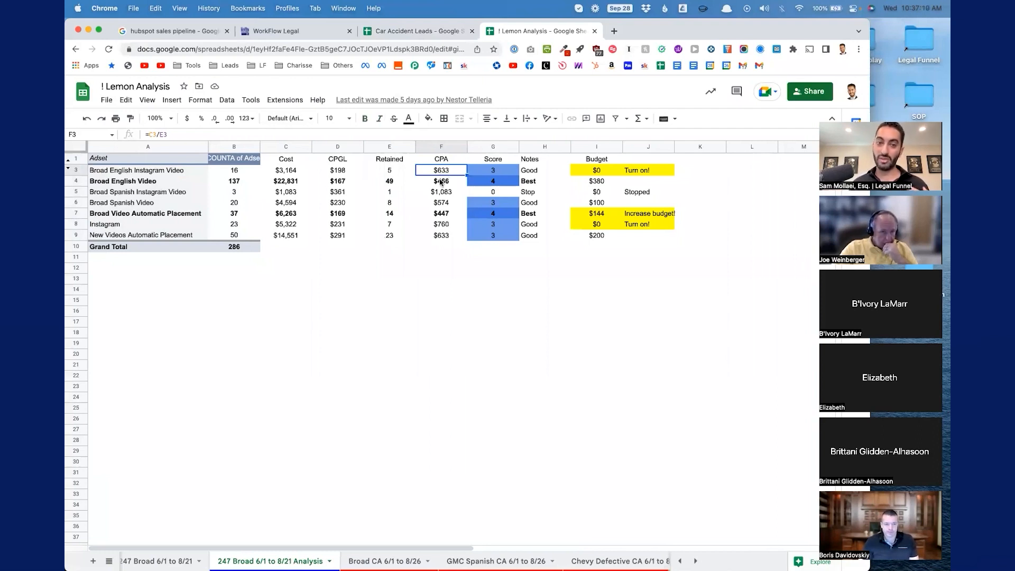
left_click(441, 183)
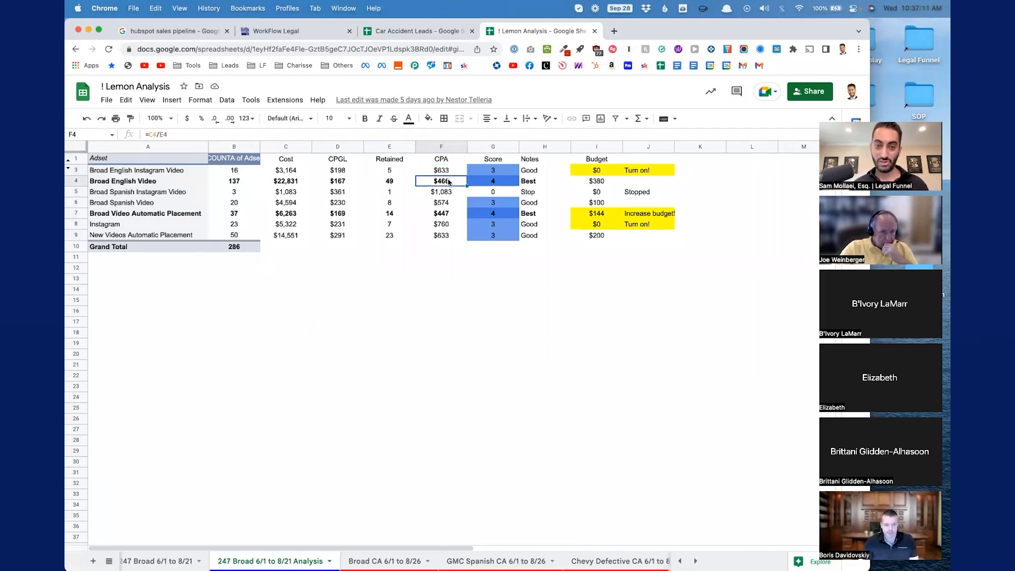
left_click(398, 184)
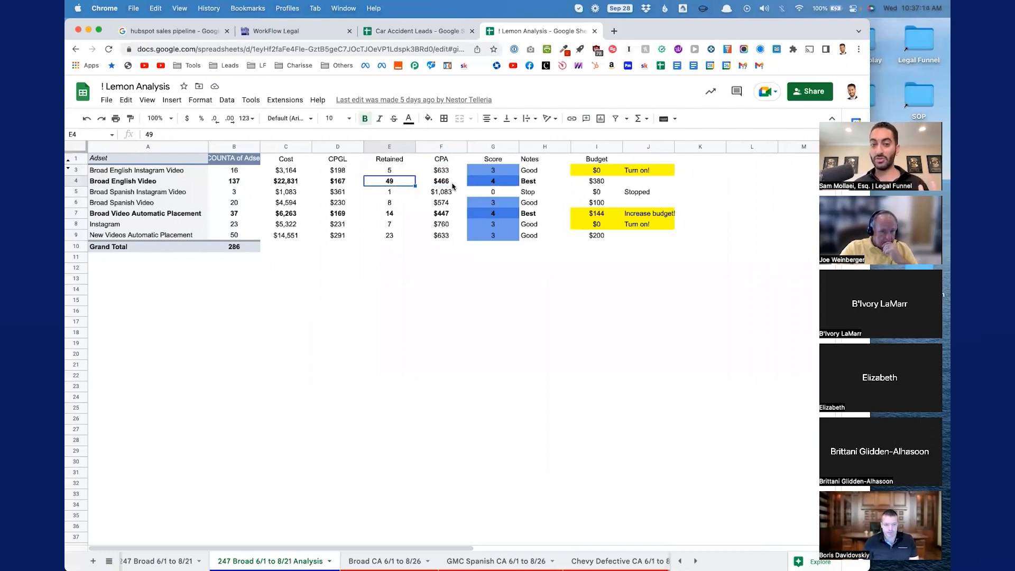
left_click(396, 191)
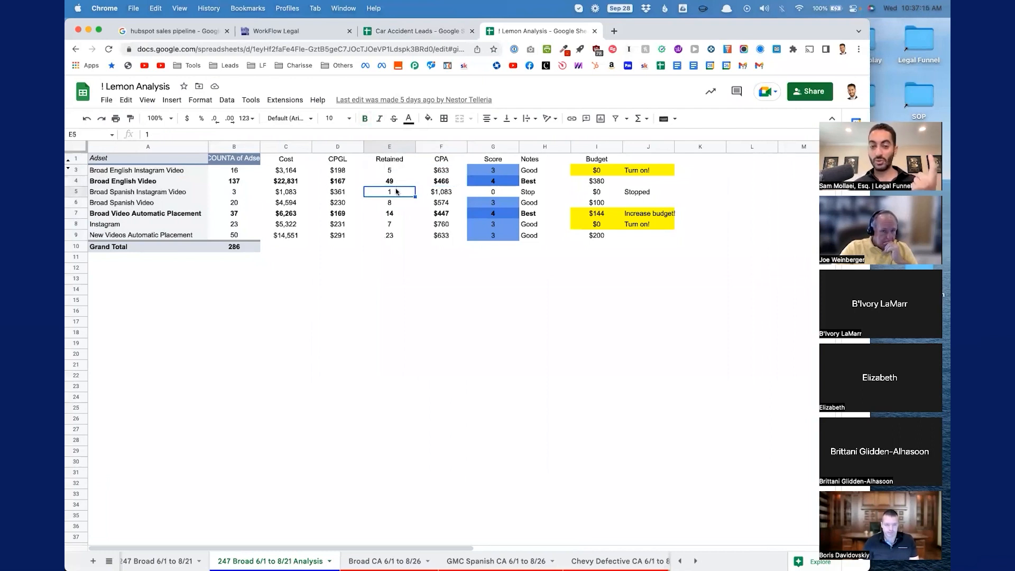
left_click(446, 196)
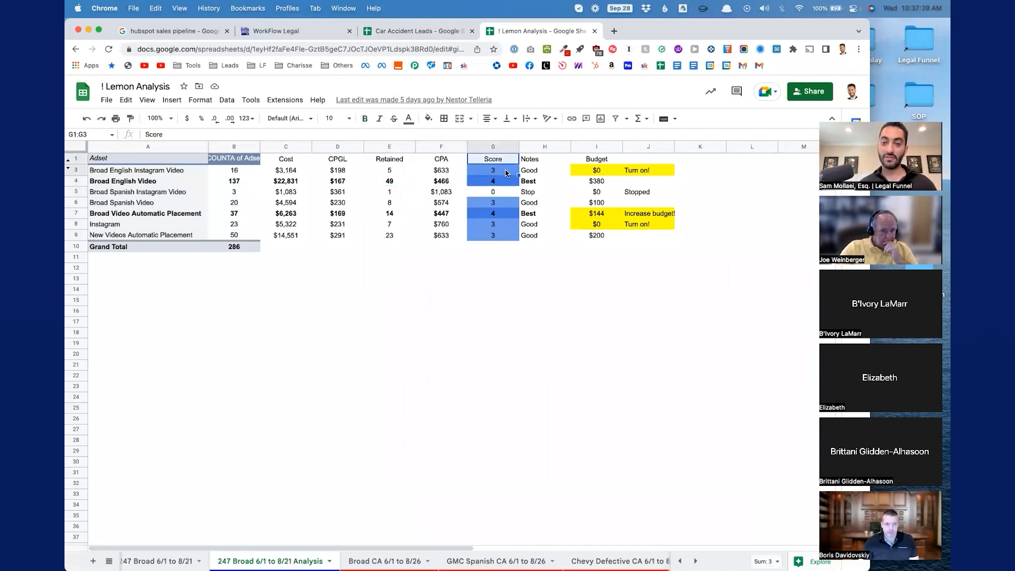
Compare the retained cases, CPA, score and notes of Broad English Instagram Video and Broad English Video.
left_click_drag(386, 171, 451, 236)
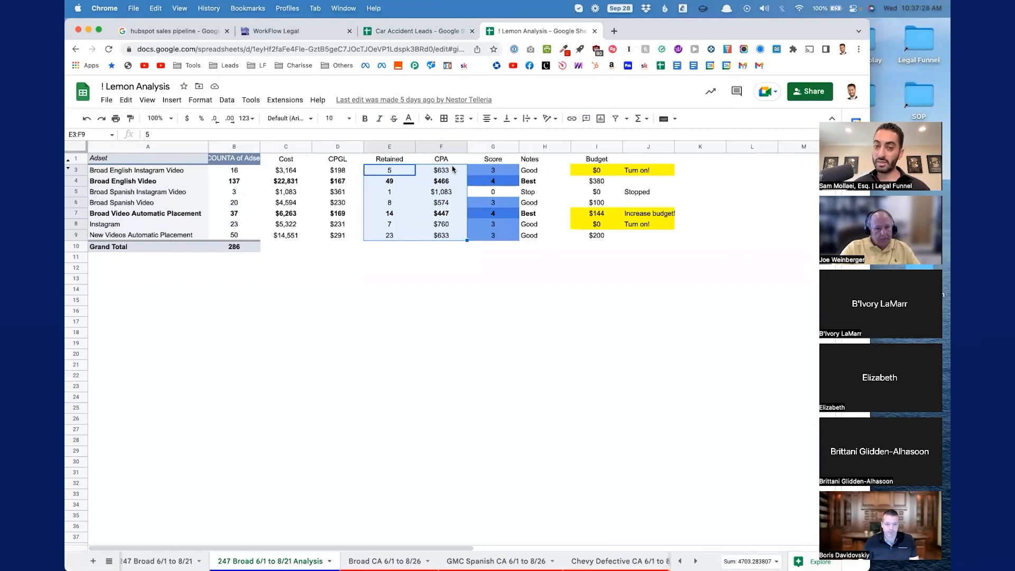
left_click(449, 169)
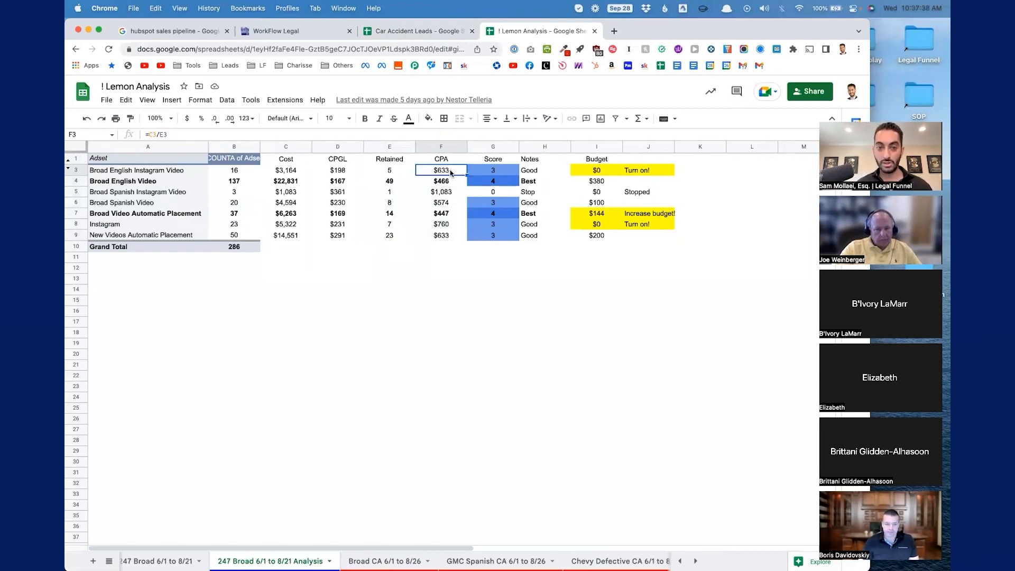
key("Right")
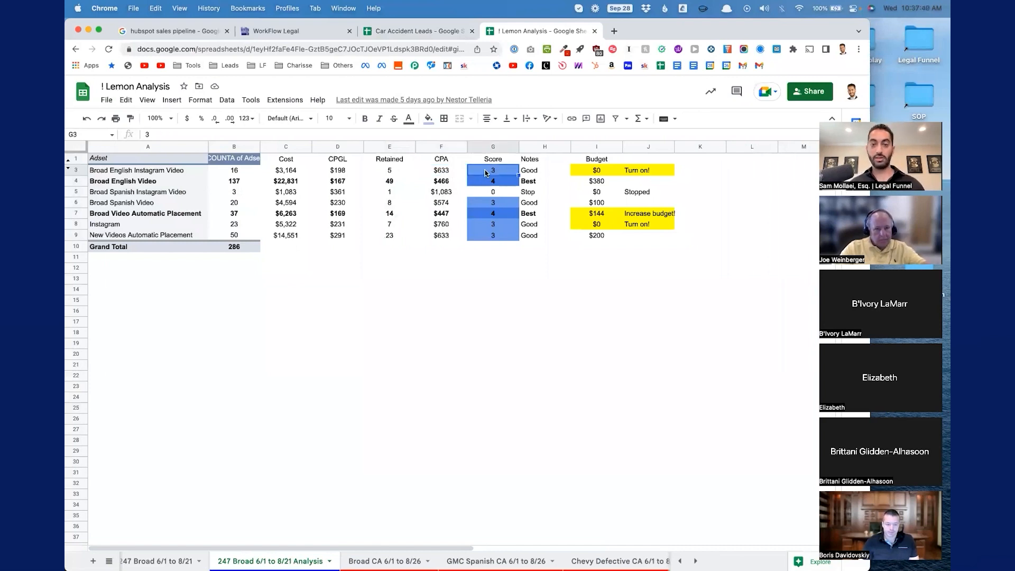
left_click(441, 184)
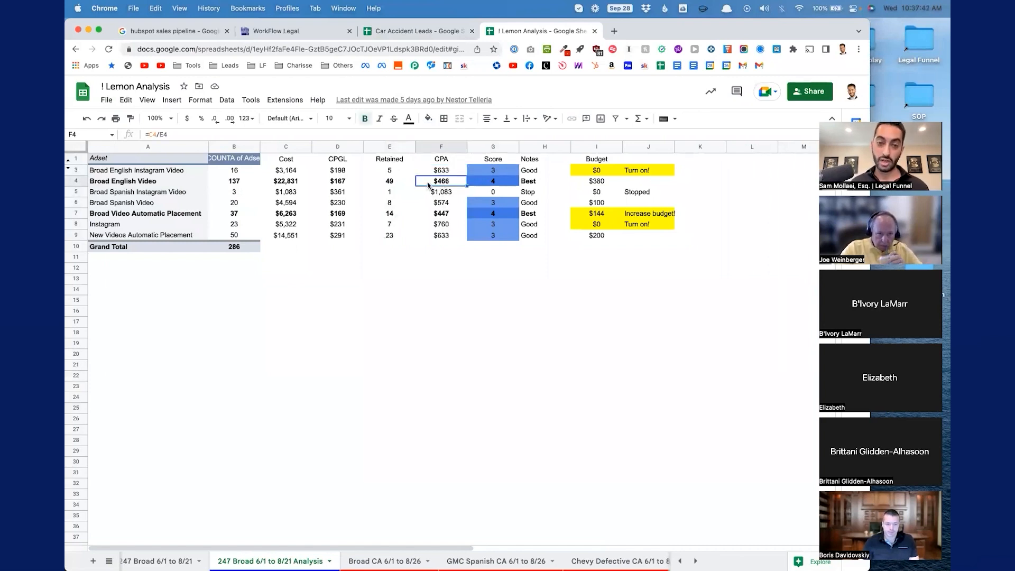
left_click(499, 182)
left_click(530, 183)
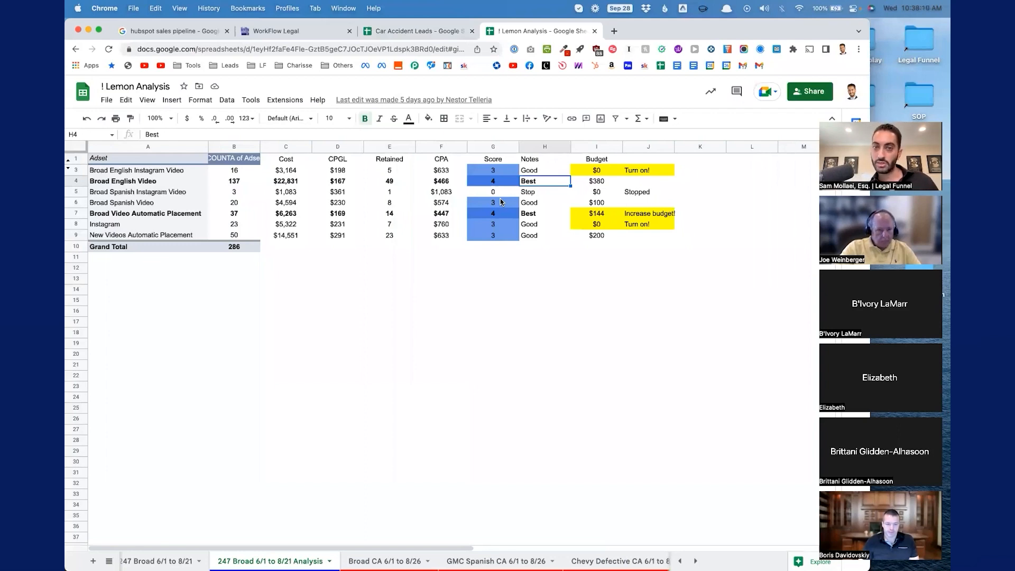
Switch to Meta Ads Manager in a new browser tab and set the campaign list's date range to Maximum.
key("super+t")
left_click(382, 66)
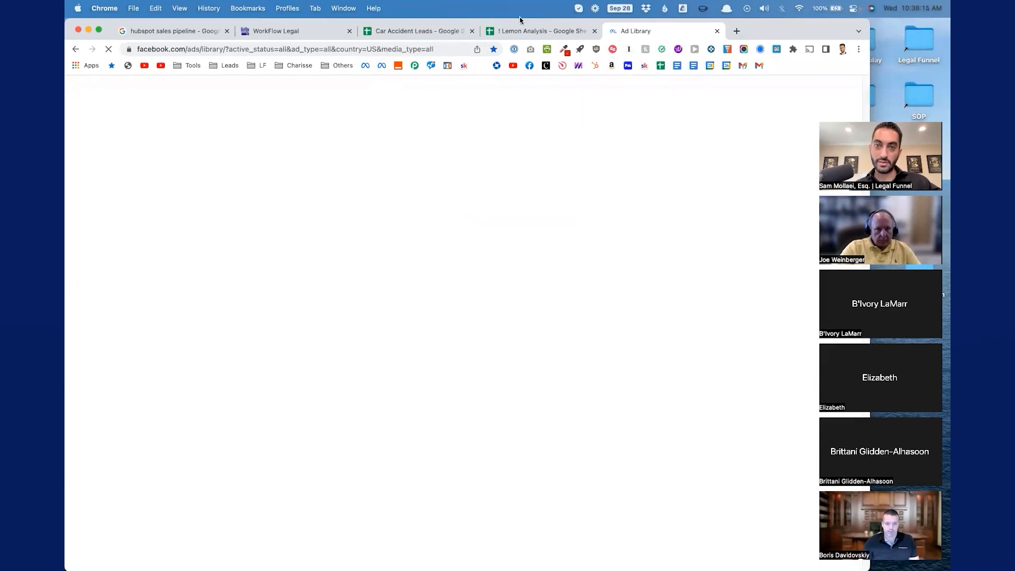
left_click(532, 30)
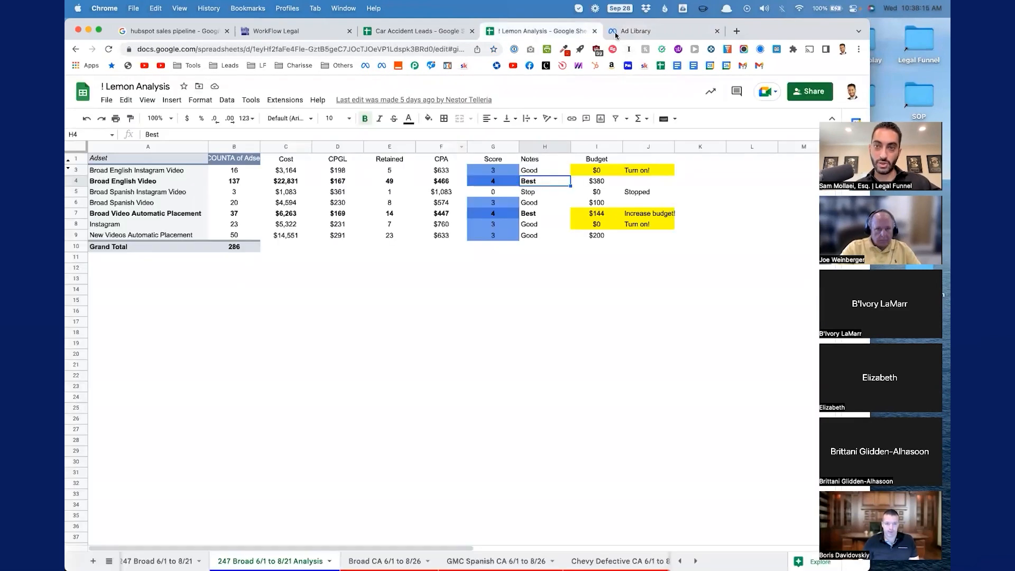
left_click(614, 33)
left_click(364, 65)
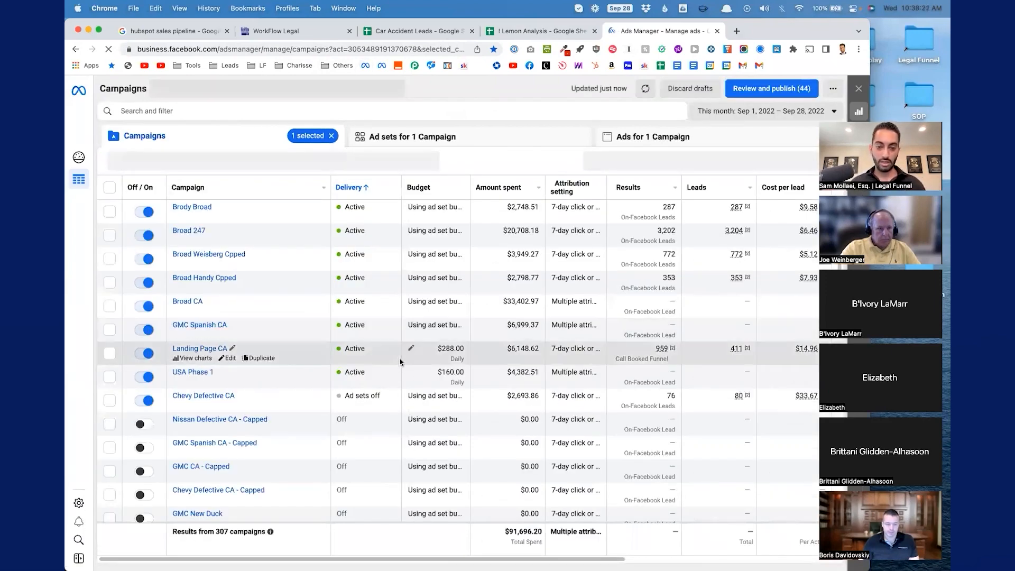
scroll(670, 187, "down", 10)
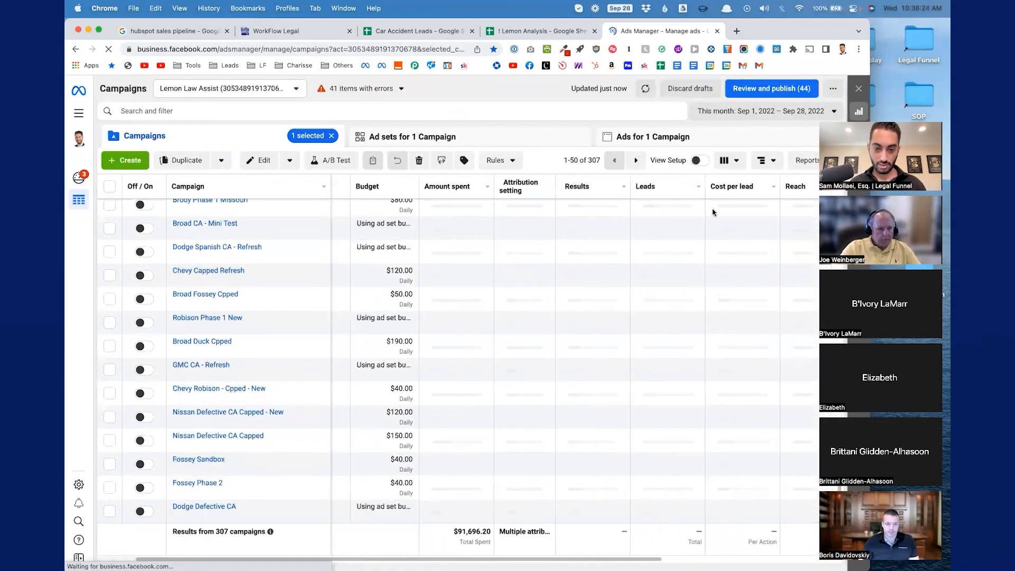
left_click(767, 151)
left_click(793, 193)
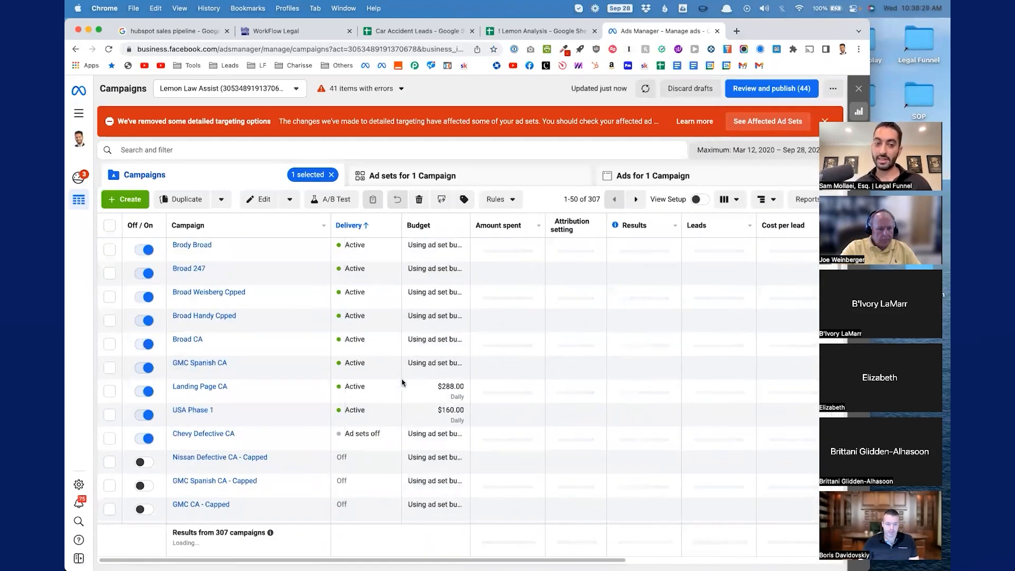
Filter the campaigns with the saved search CA Active and open the ad sets of the Broad CA campaign.
left_click(170, 150)
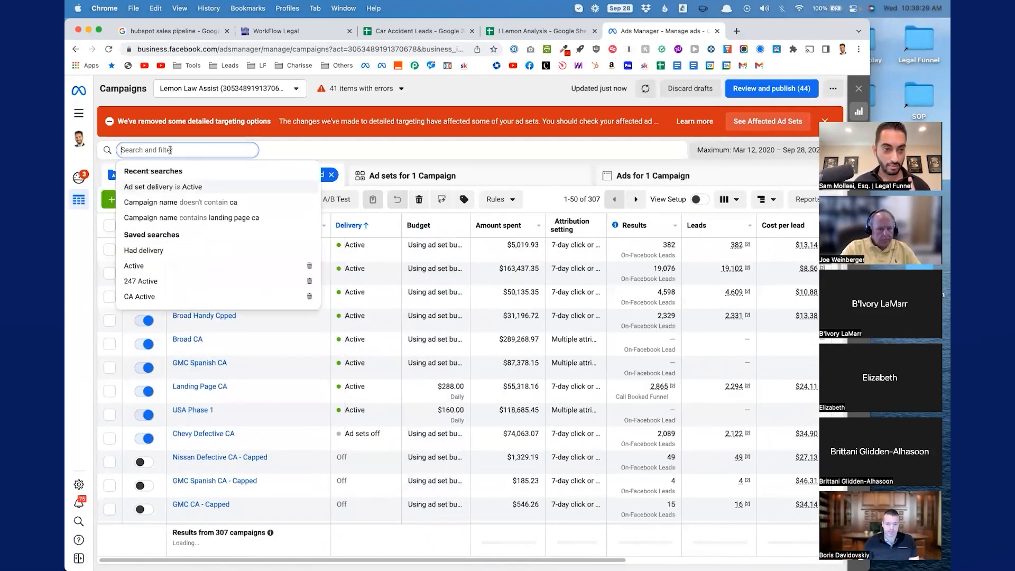
left_click(184, 296)
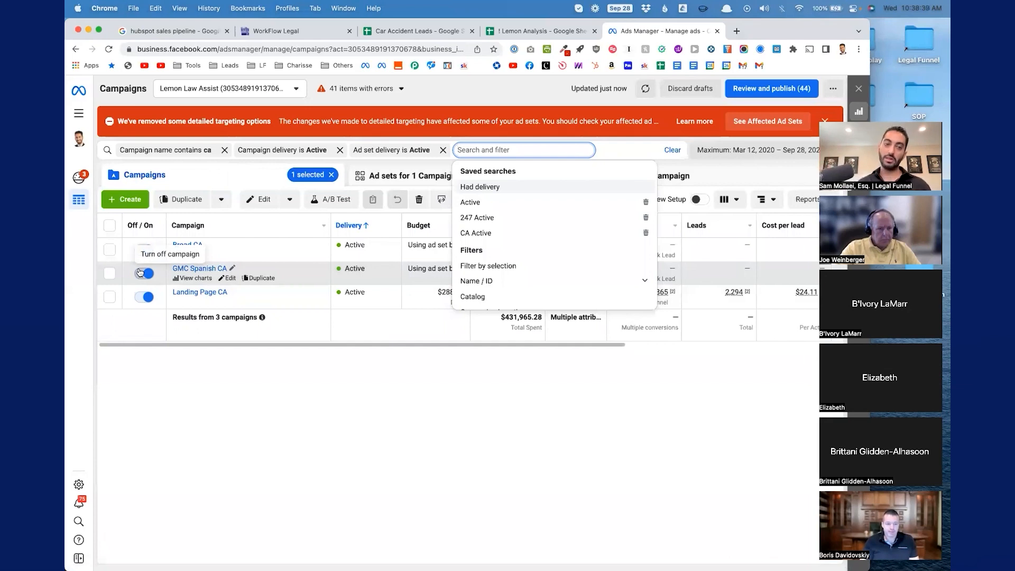
left_click(186, 245)
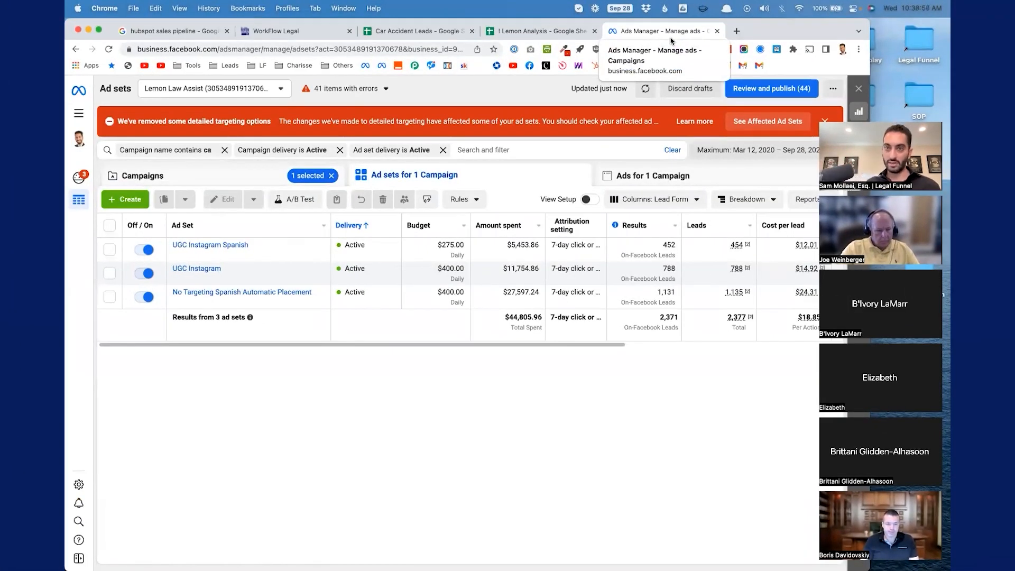
Return to the ! Lemon Analysis spreadsheet, briefly checking the Car Accident Leads spreadsheet.
left_click(523, 31)
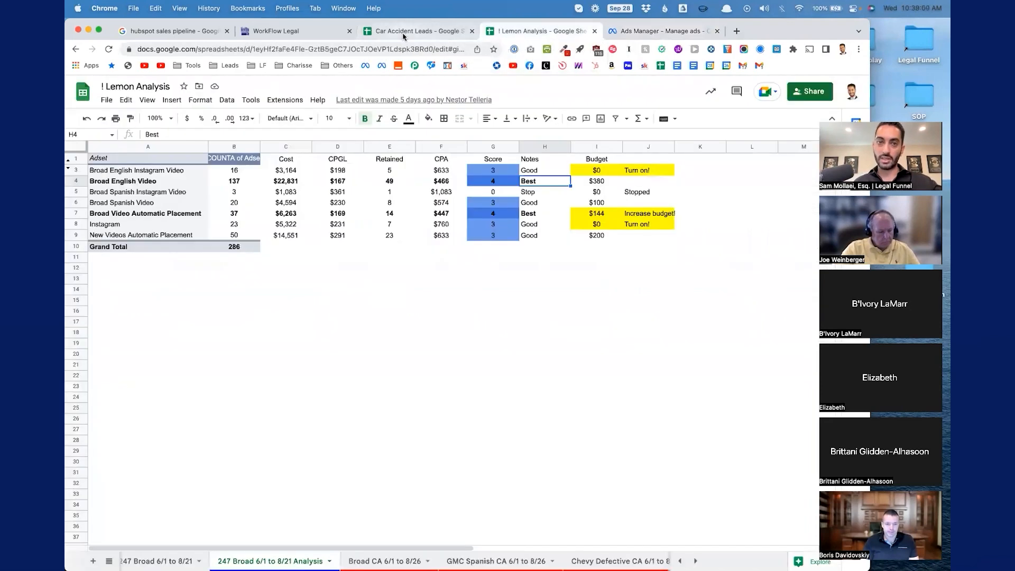
left_click(403, 34)
left_click(553, 35)
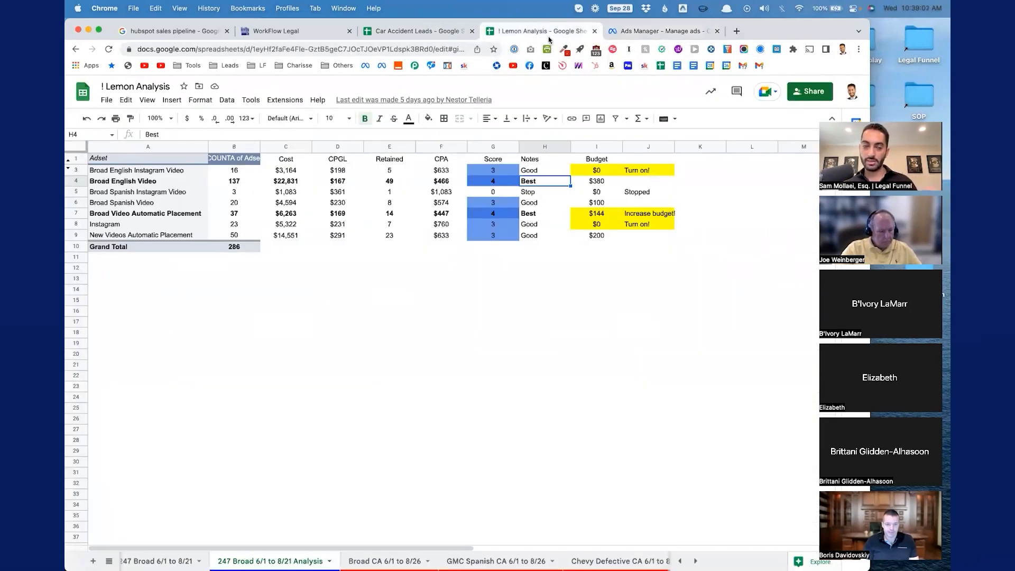